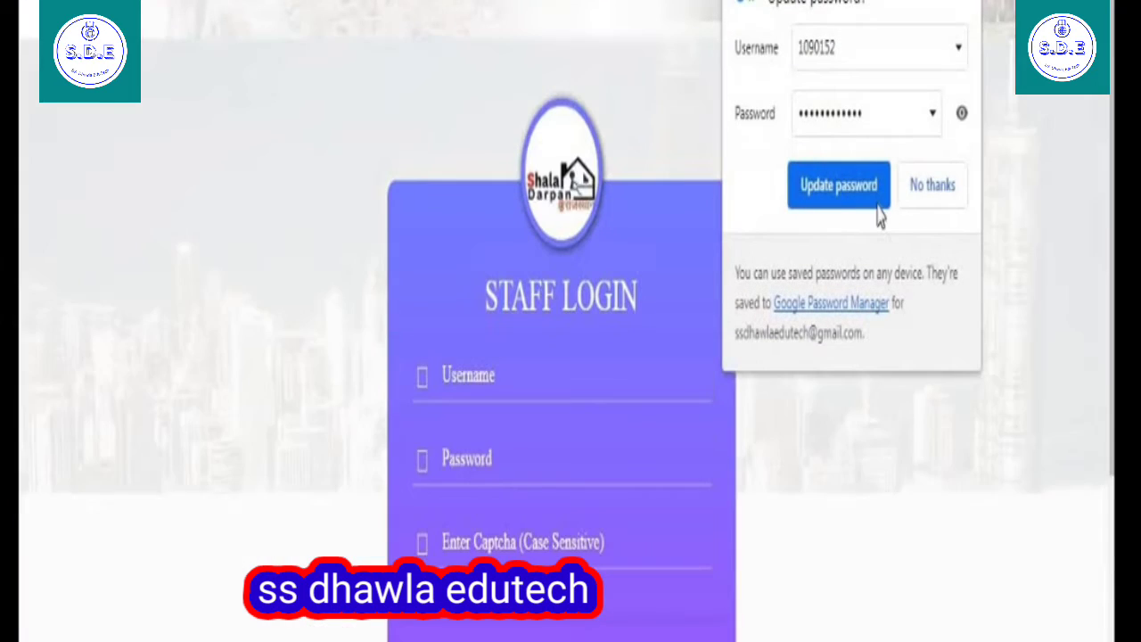
Sign in with the login captcha and open Apar Dashboard from the APAR menu.
left_click(878, 204)
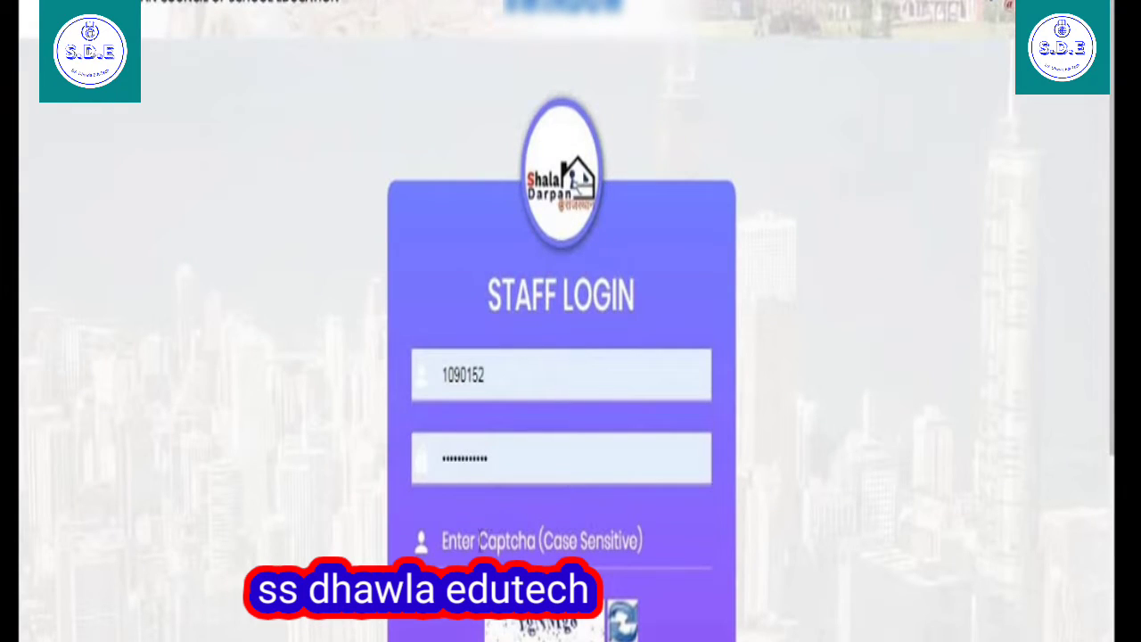
left_click(480, 541)
type("rgNMg8")
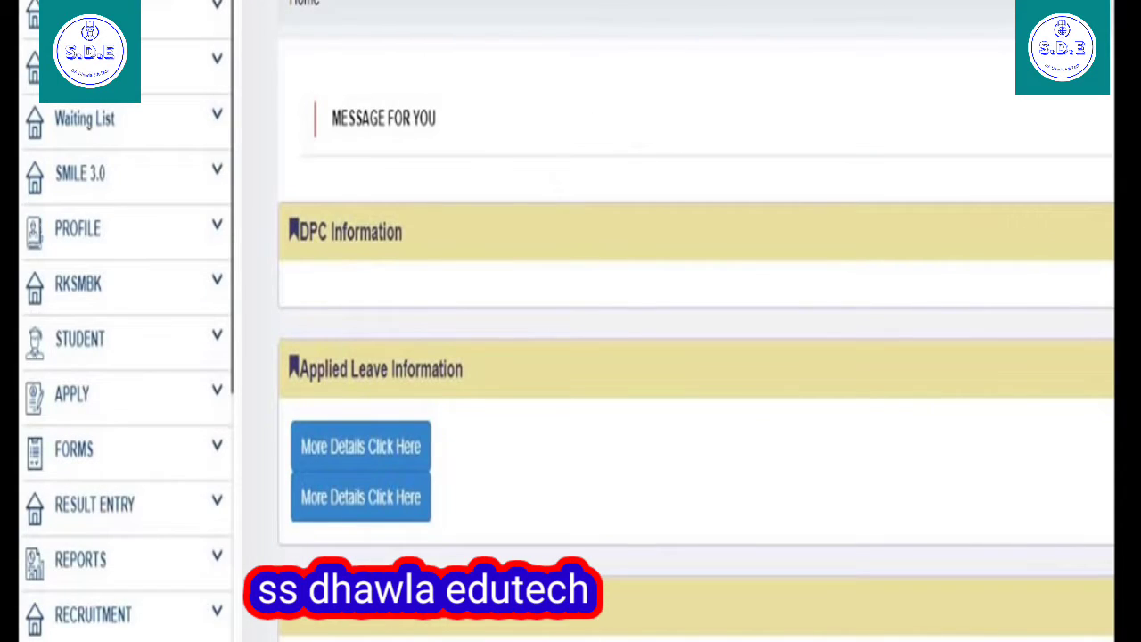
left_click(80, 64)
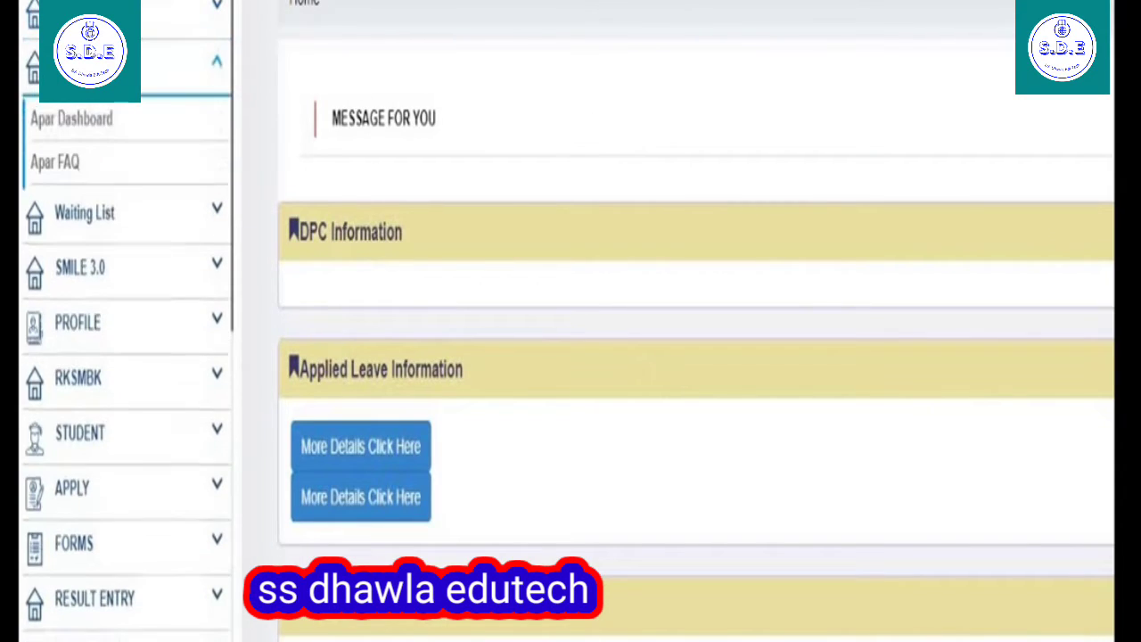
left_click(80, 131)
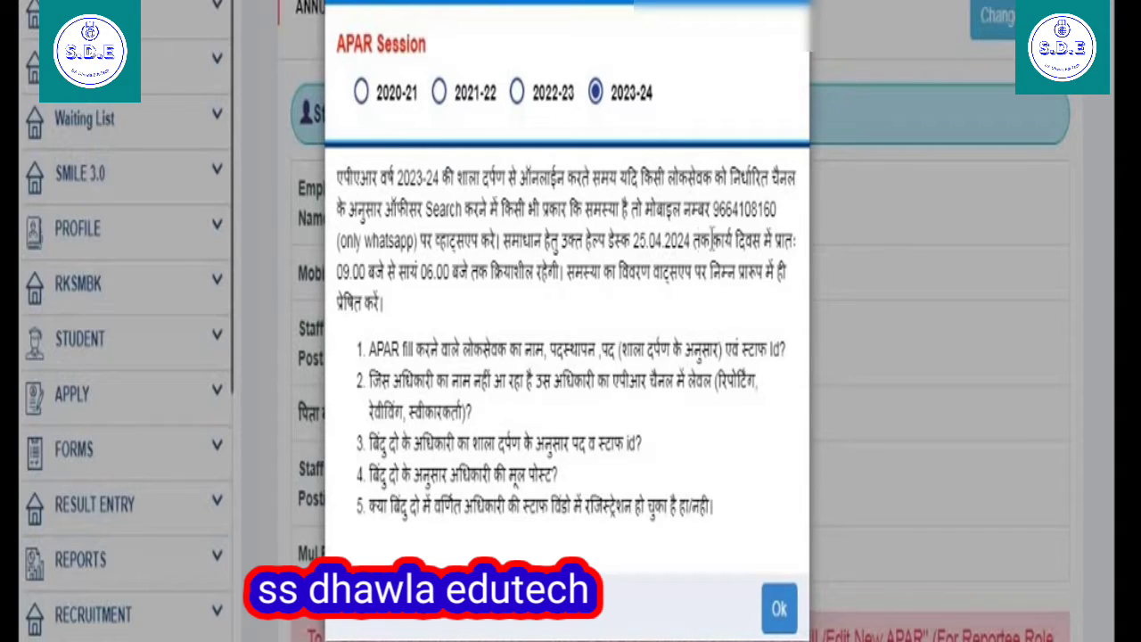
Select the helpline number in the 2023-24 APAR Session notice, then accept the notice.
left_click_drag(712, 211, 745, 211)
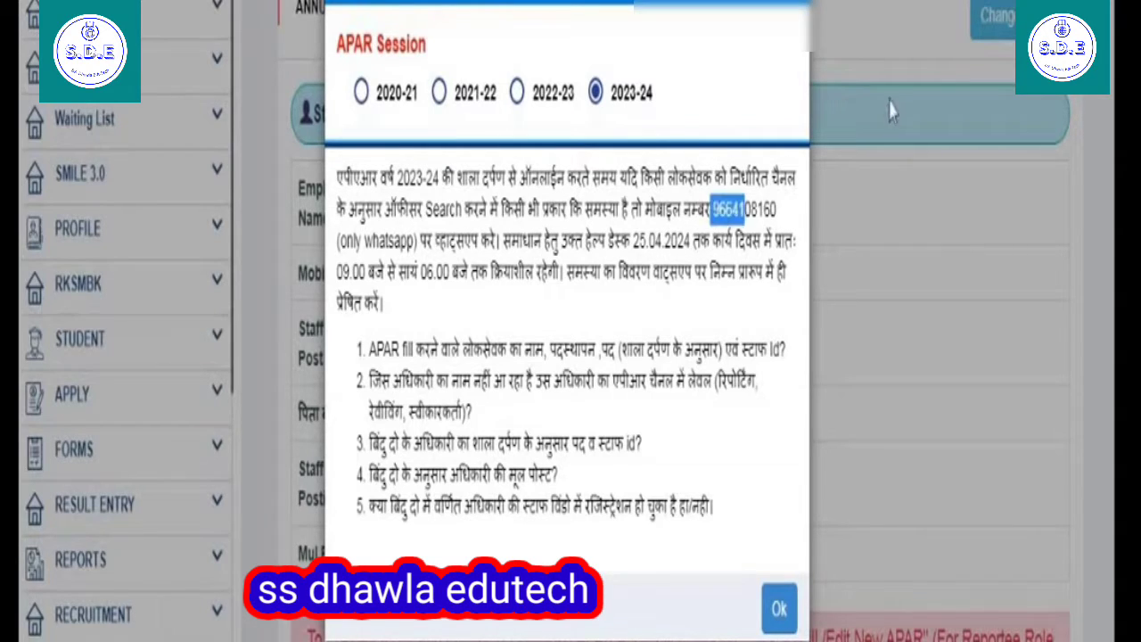
left_click_drag(891, 112, 785, 210)
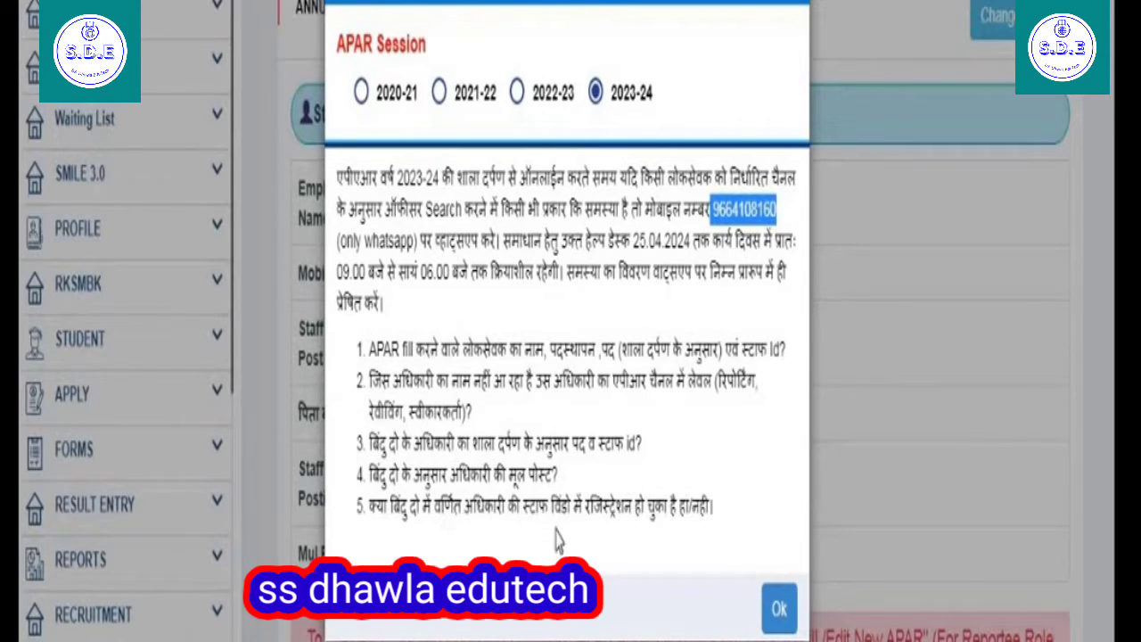
left_click(780, 609)
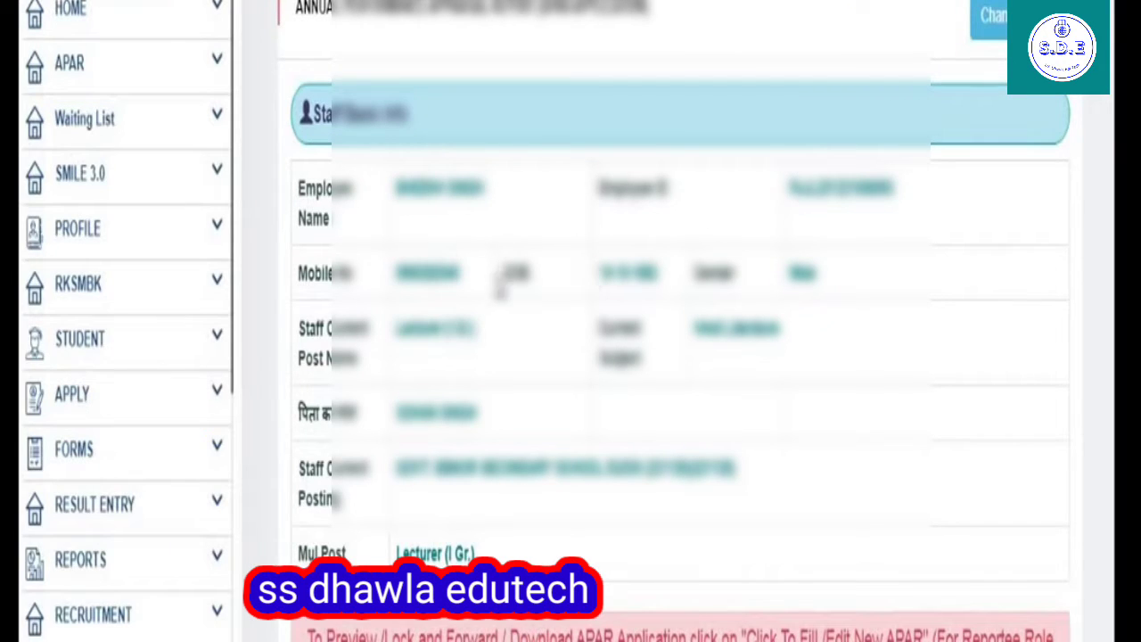
Start a new APAR via Quick Shortcuts as Lecturer/Headmaster/Principal and reach the empty period row.
scroll(711, 308, "down", 4)
scroll(501, 402, "down", 3)
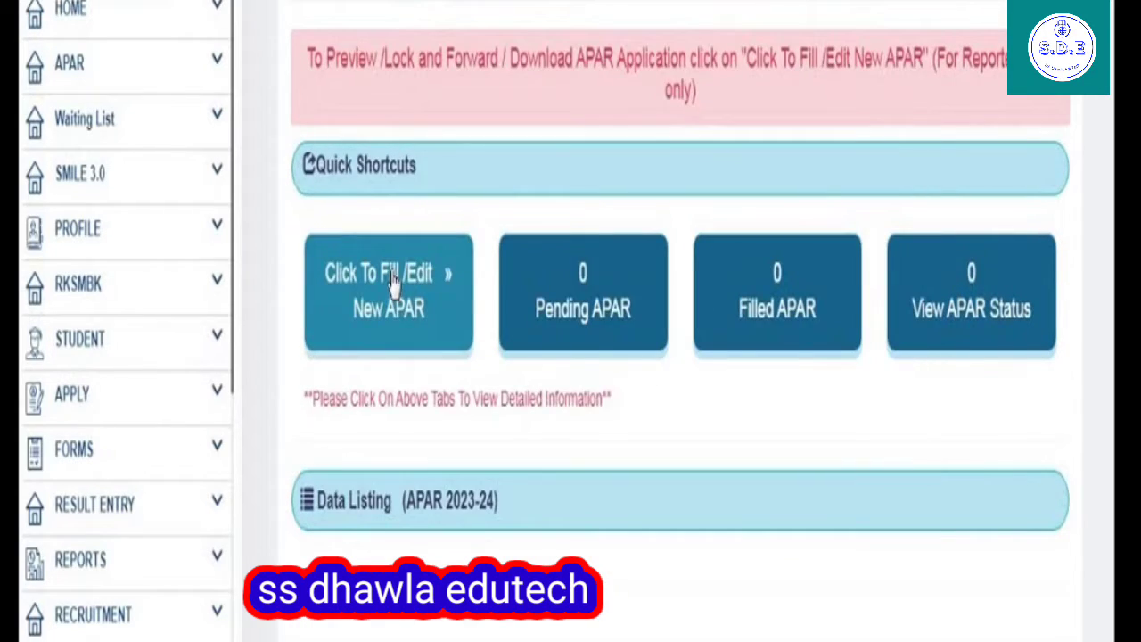
left_click(415, 351)
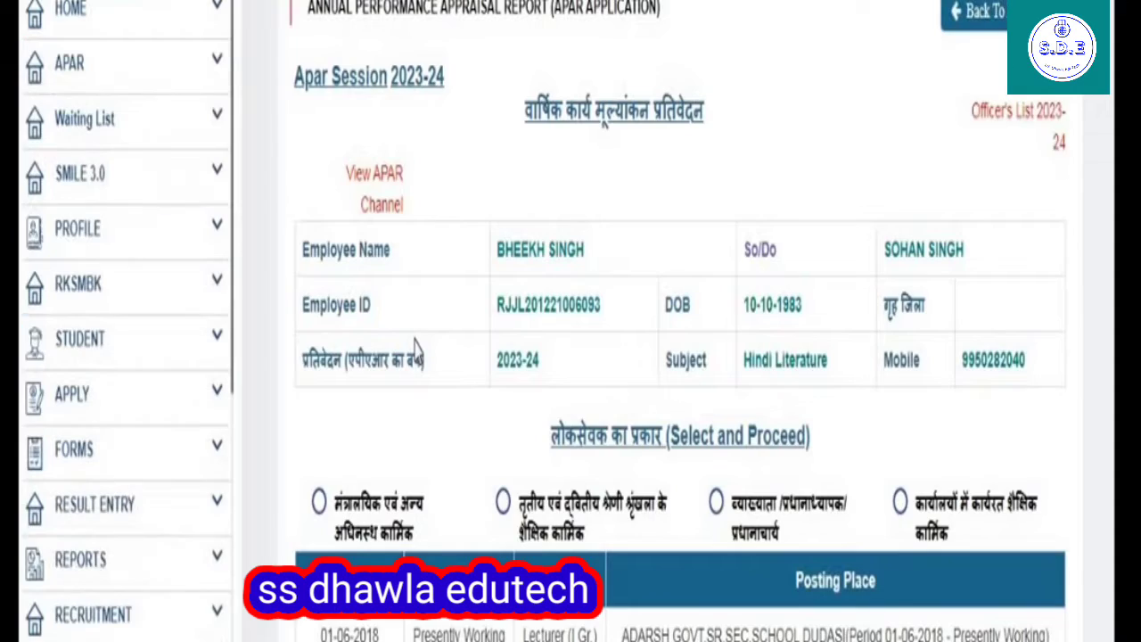
scroll(633, 406, "down", 2)
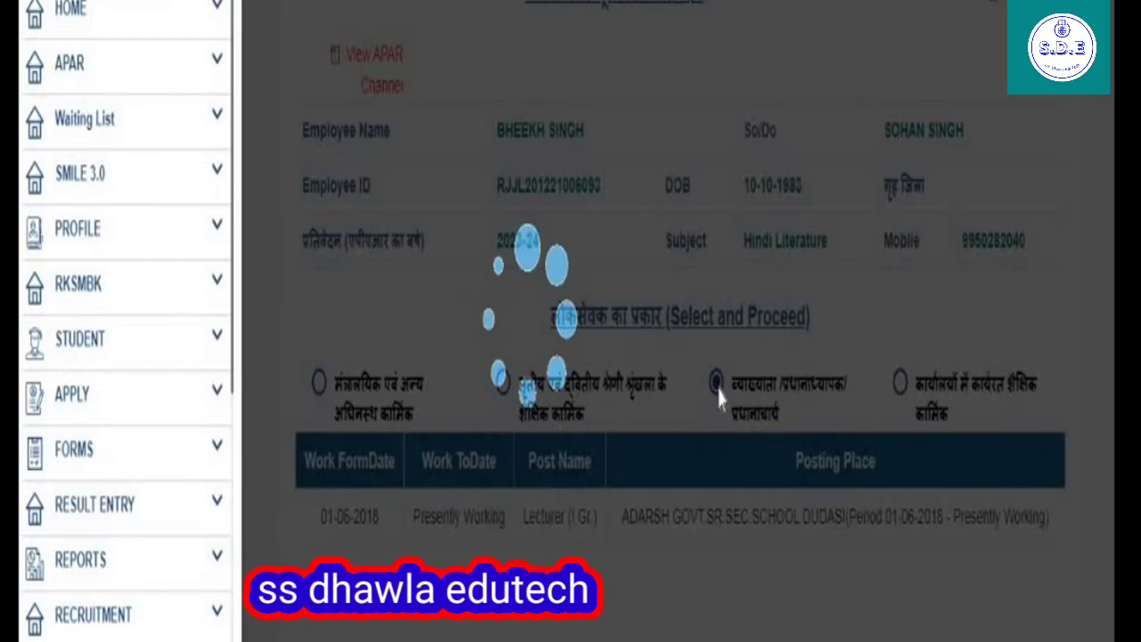
scroll(709, 401, "down", 3)
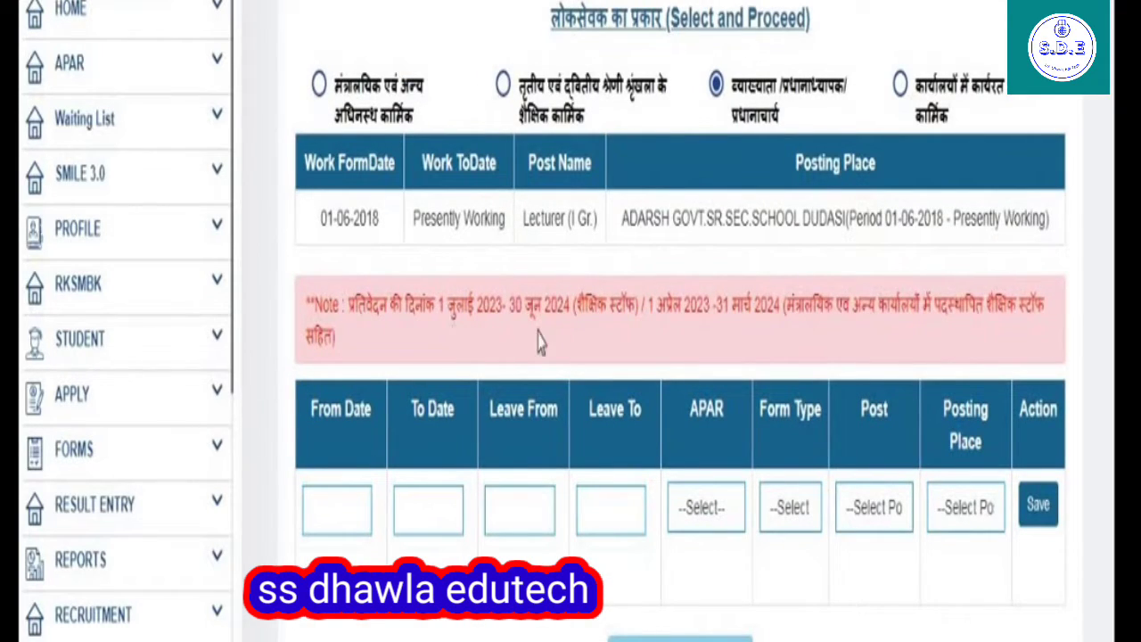
left_click_drag(447, 309, 571, 335)
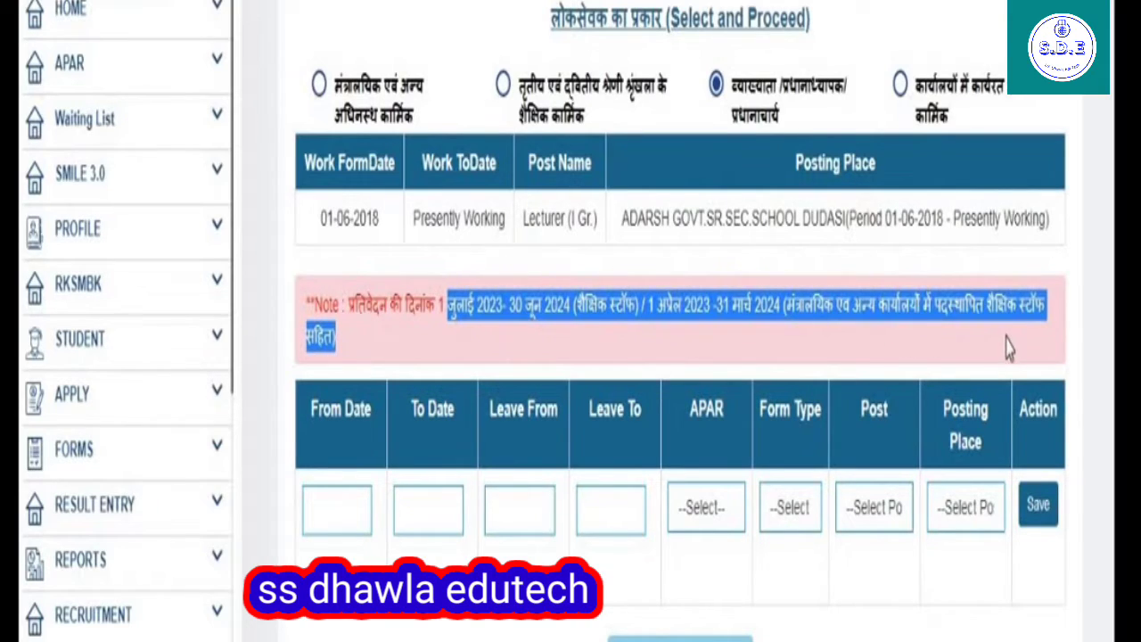
scroll(1007, 348, "down", 1)
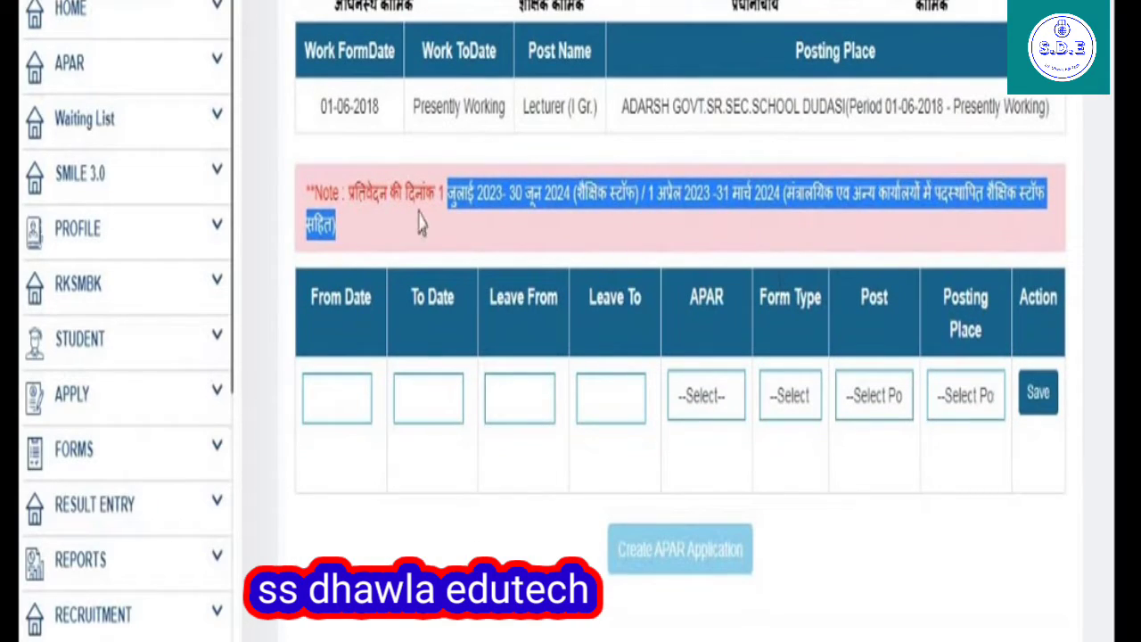
Set the APAR reporting period from 01-07-2023 to 30-06-2024.
left_click(344, 408)
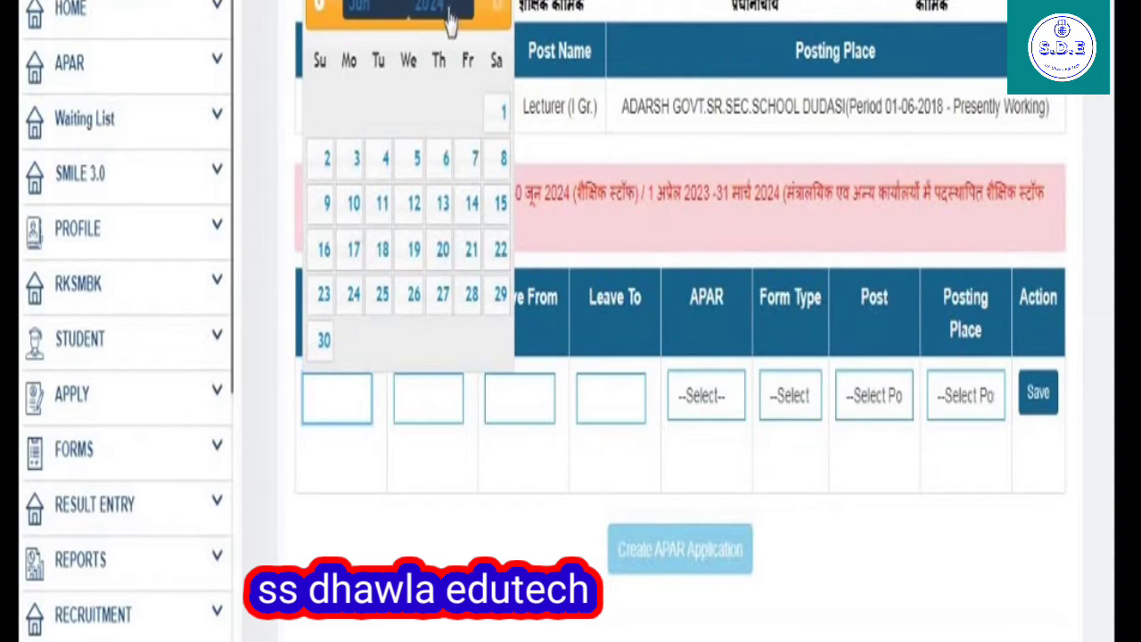
left_click(444, 11)
left_click(430, 120)
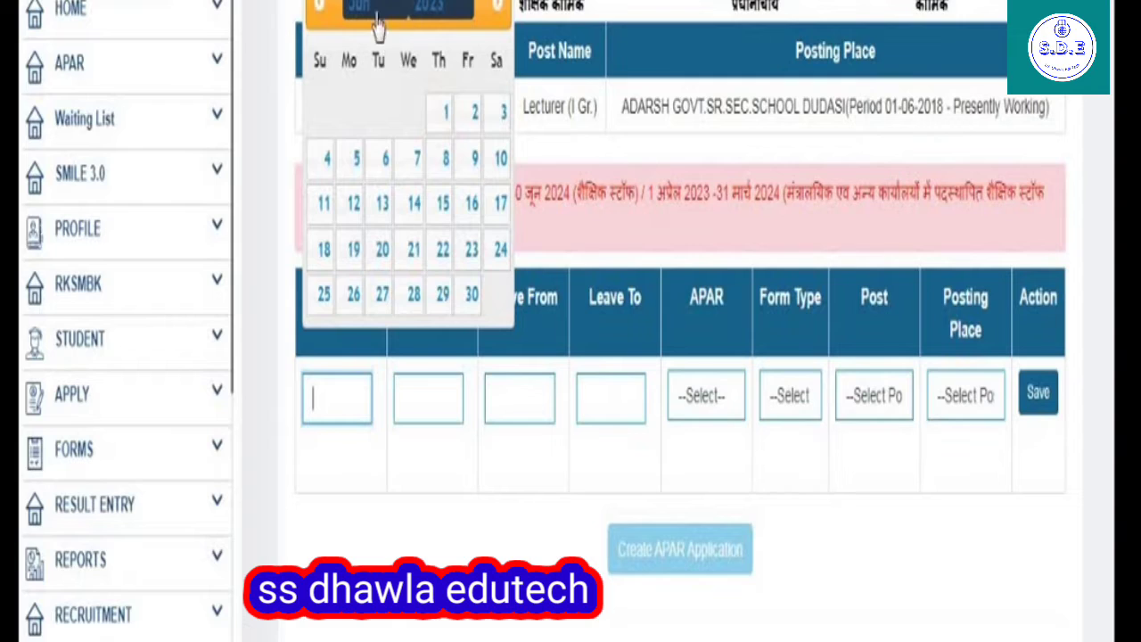
left_click(379, 11)
left_click(385, 200)
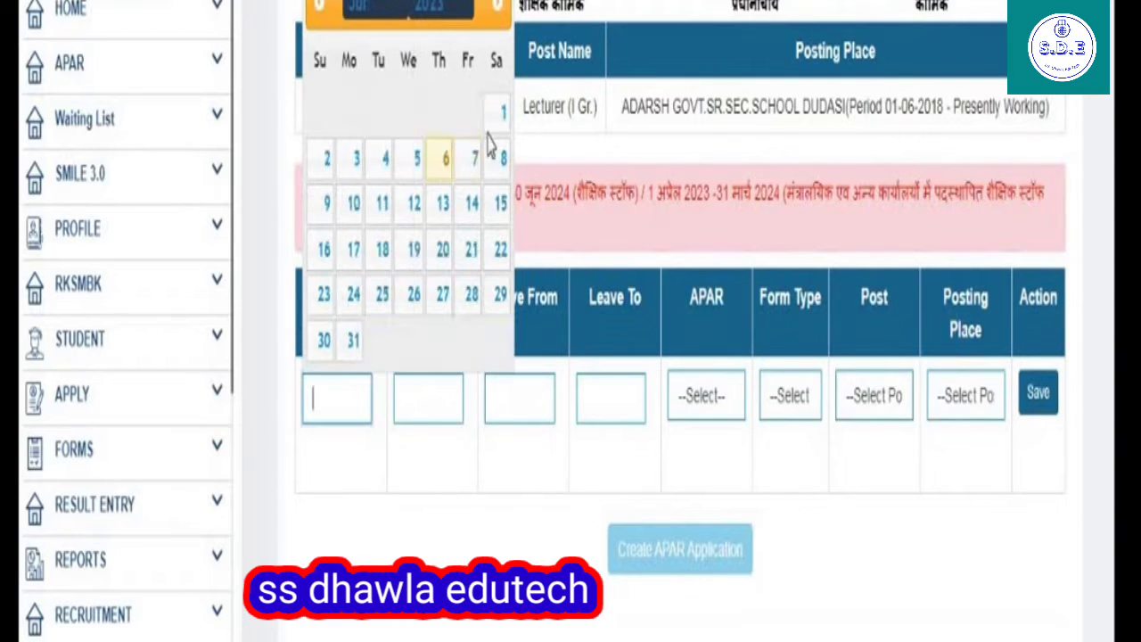
left_click(496, 108)
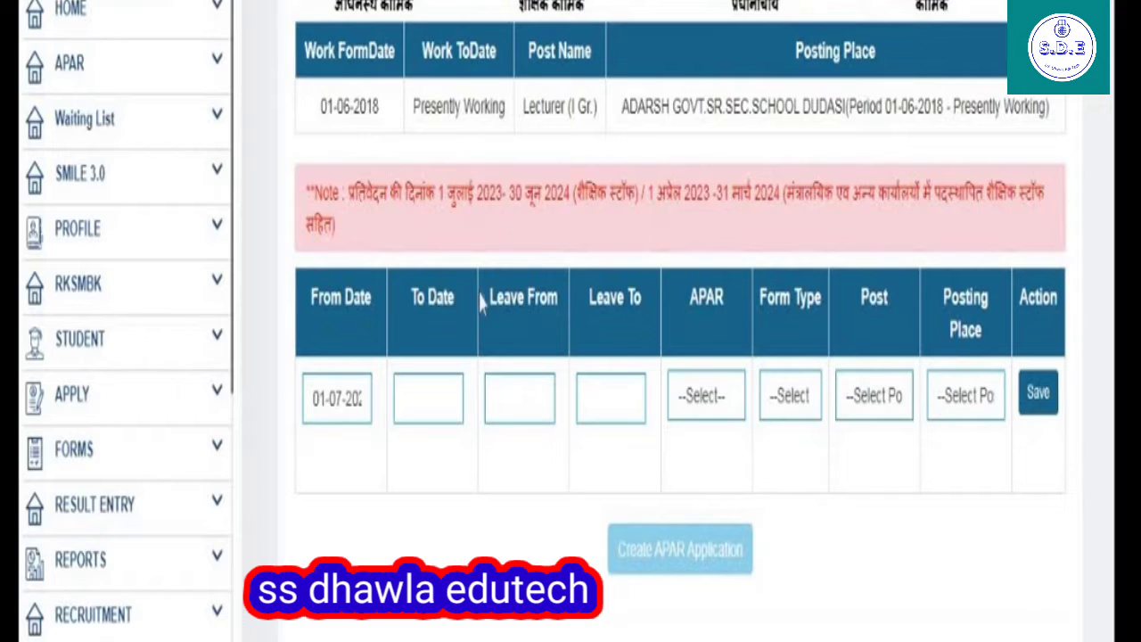
left_click(406, 407)
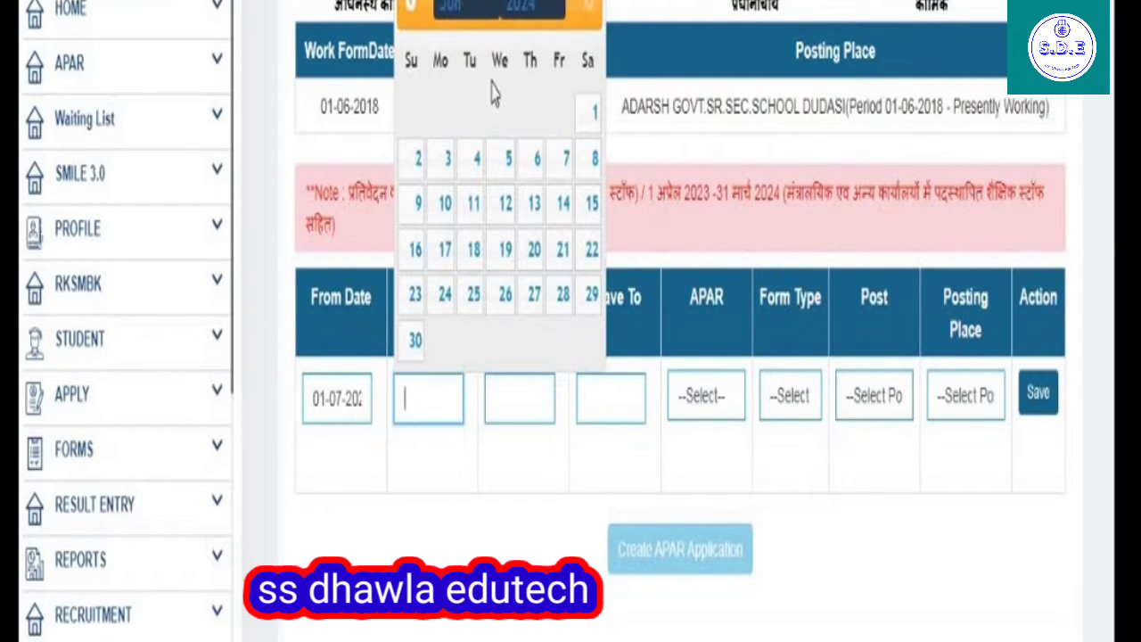
left_click(416, 341)
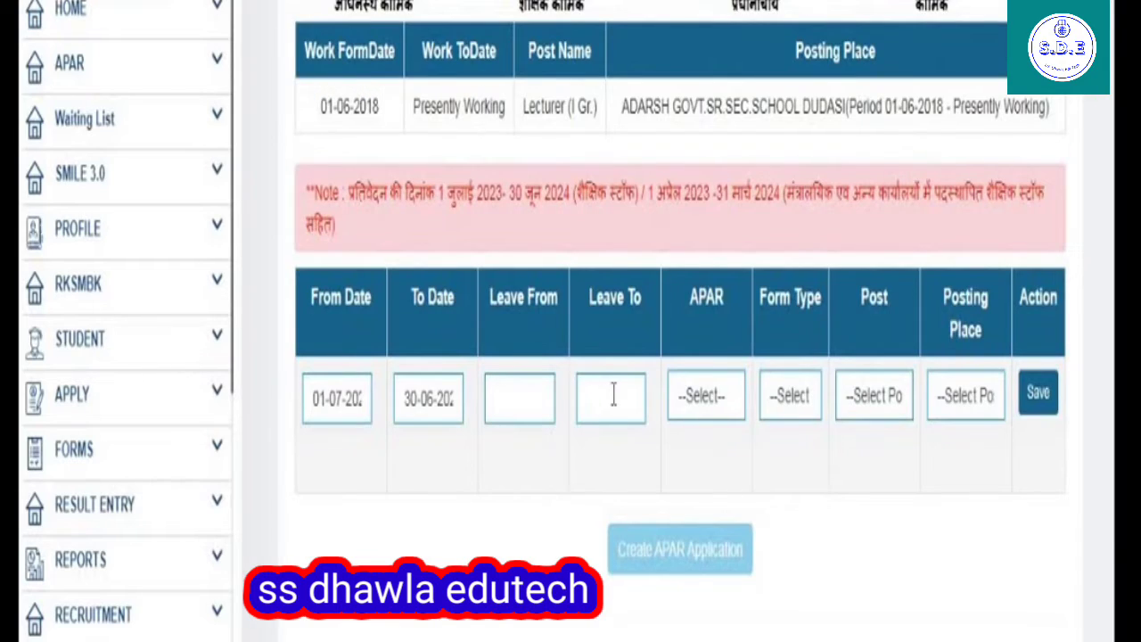
Mark APAR to be made: state education service form, Lecturer (I Gr.), ADARSH school; save.
left_click(689, 398)
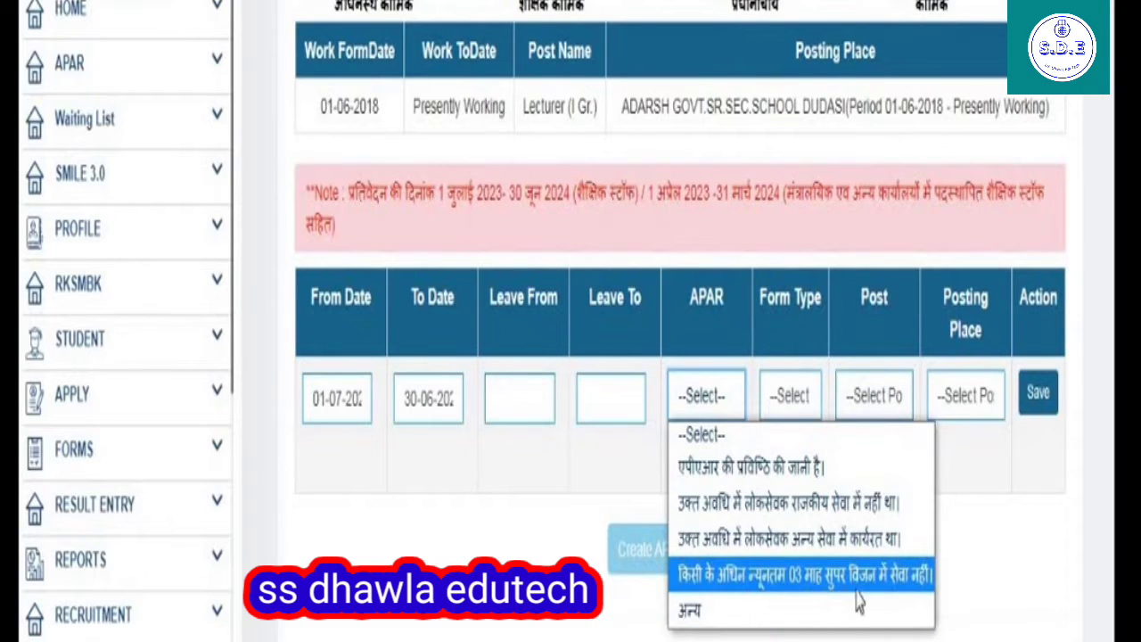
left_click(751, 464)
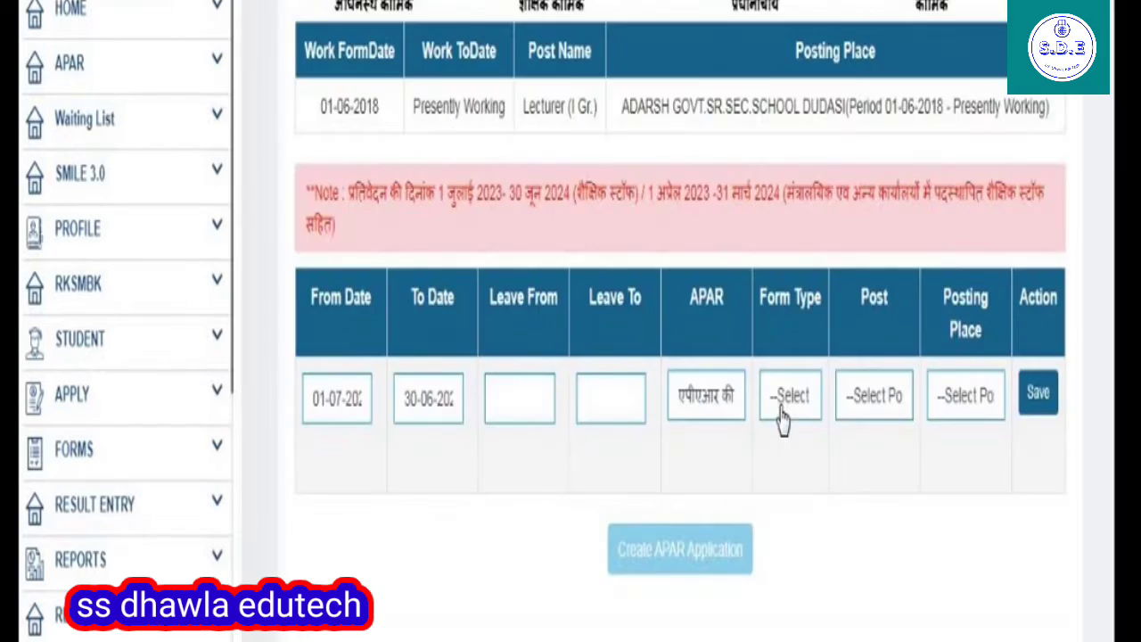
left_click(782, 412)
left_click(788, 472)
left_click(873, 408)
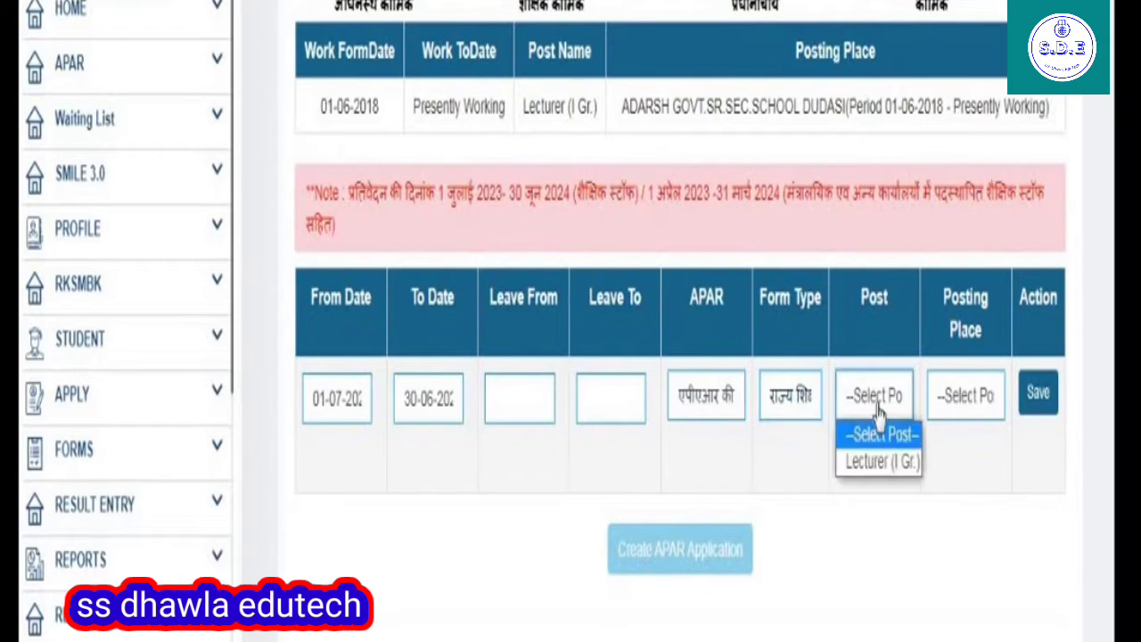
left_click(861, 464)
left_click(988, 406)
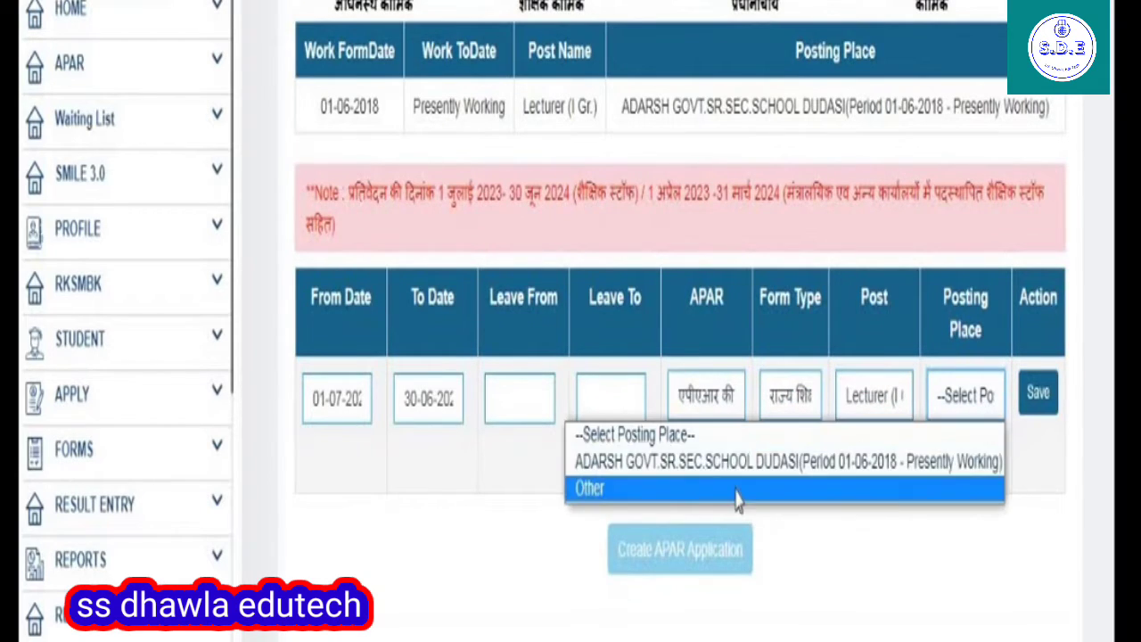
left_click(782, 462)
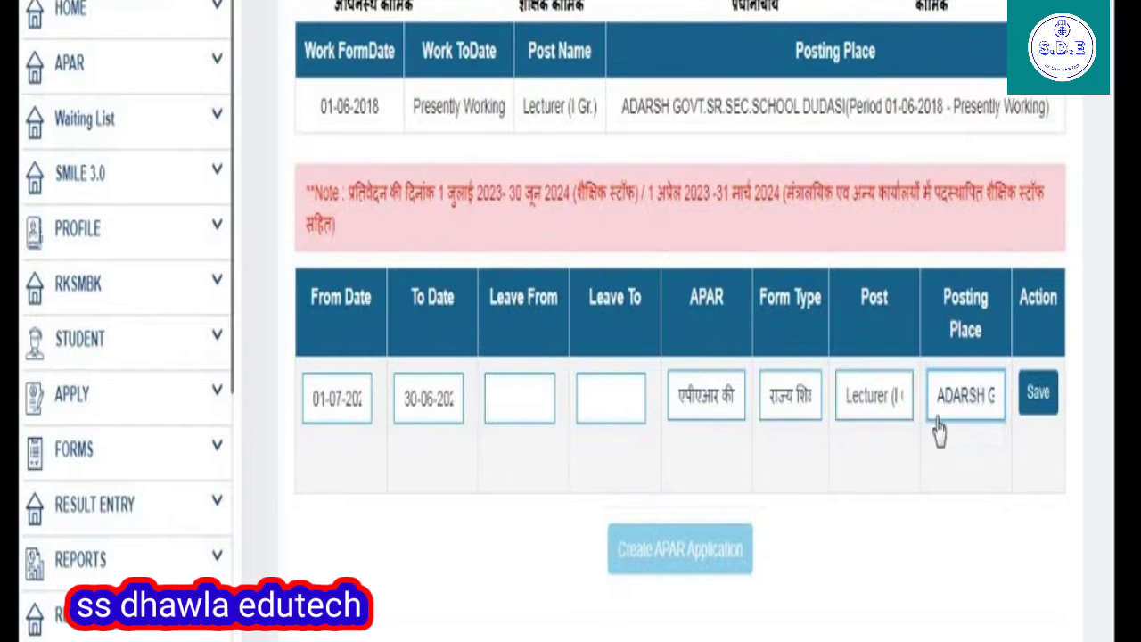
left_click(1034, 397)
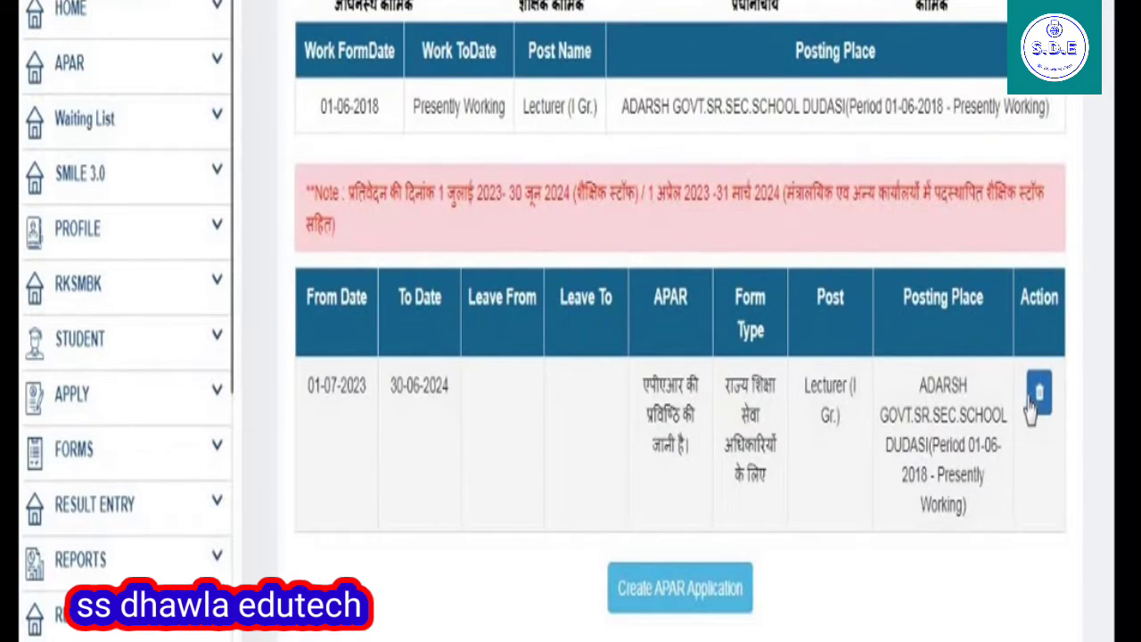
scroll(1032, 405, "down", 1)
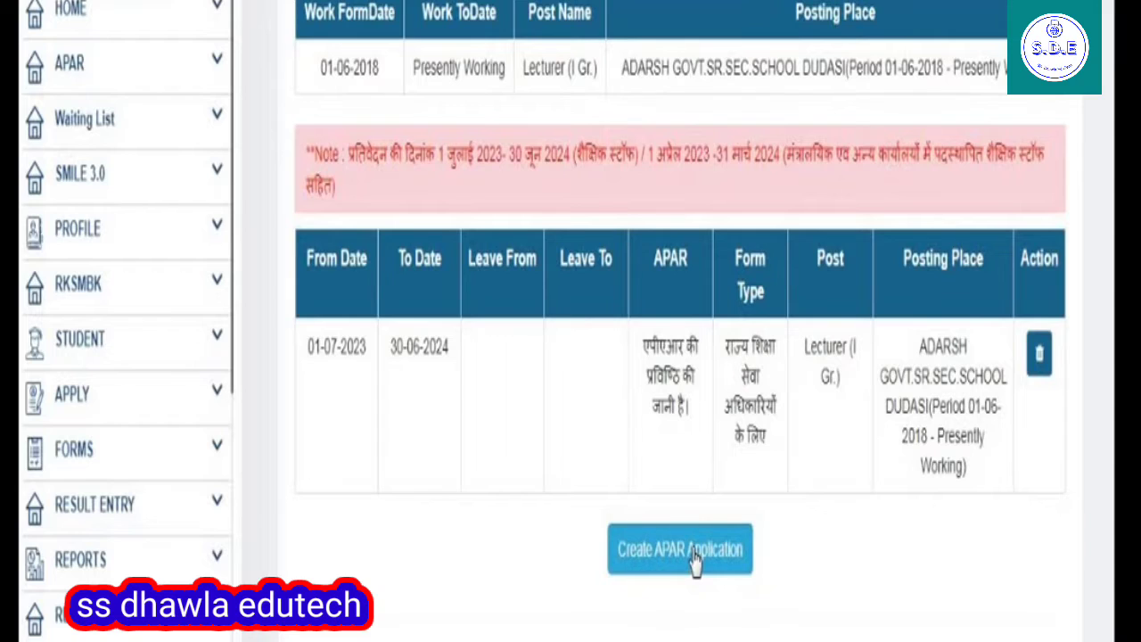
Create the 01/07/2023–30/06/2024 APAR application and mark the reporting officer as Working.
left_click(693, 553)
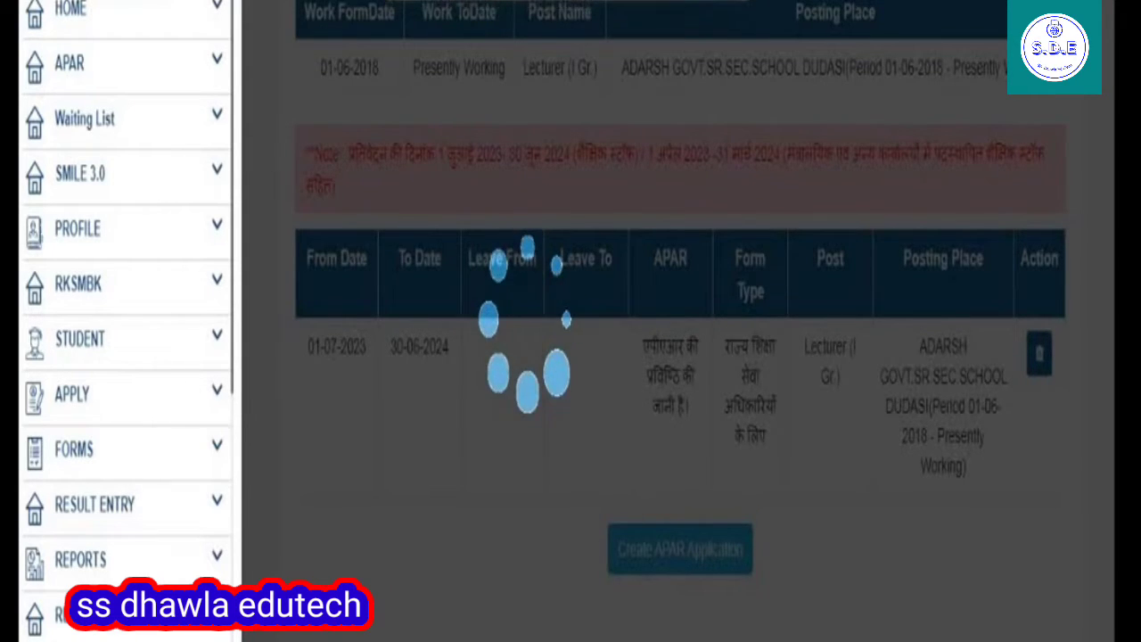
scroll(911, 518, "down", 3)
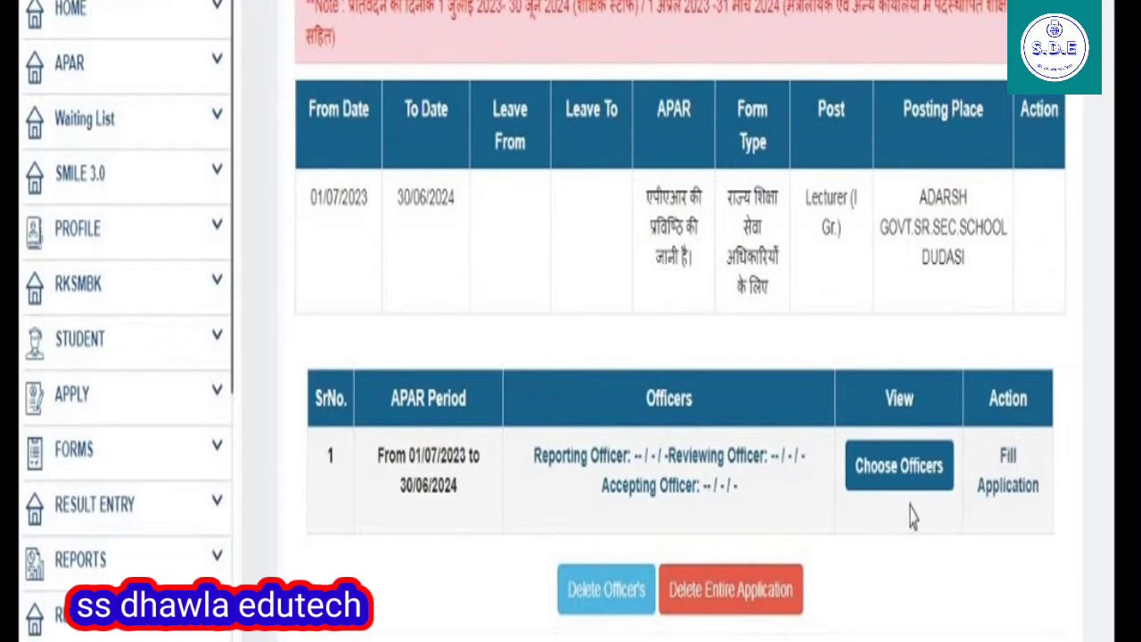
left_click(879, 483)
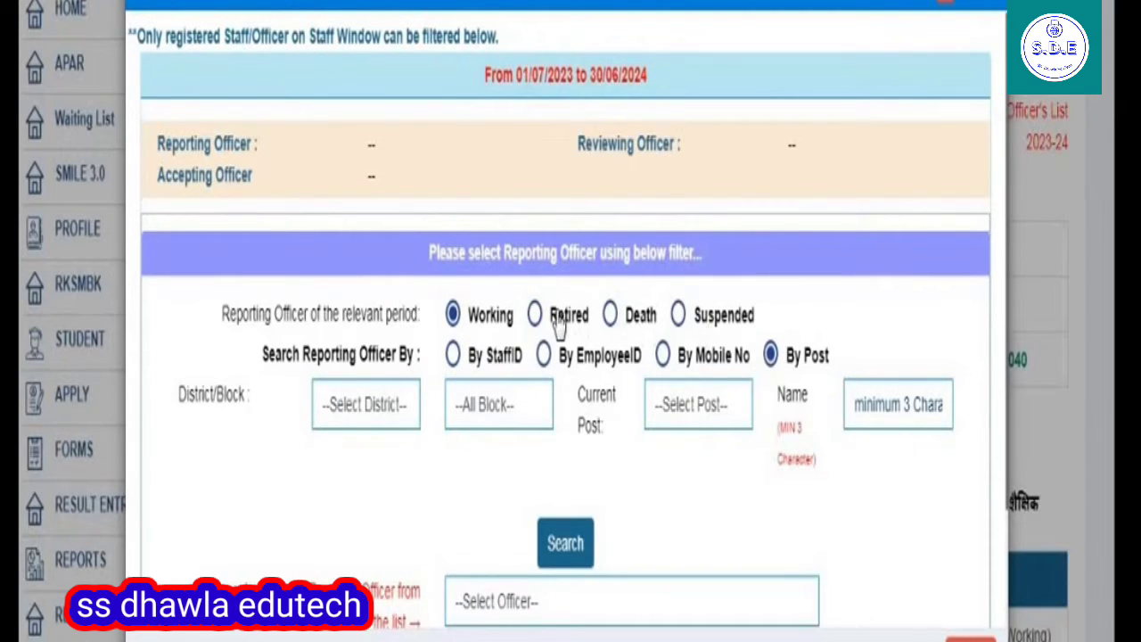
left_click(534, 321)
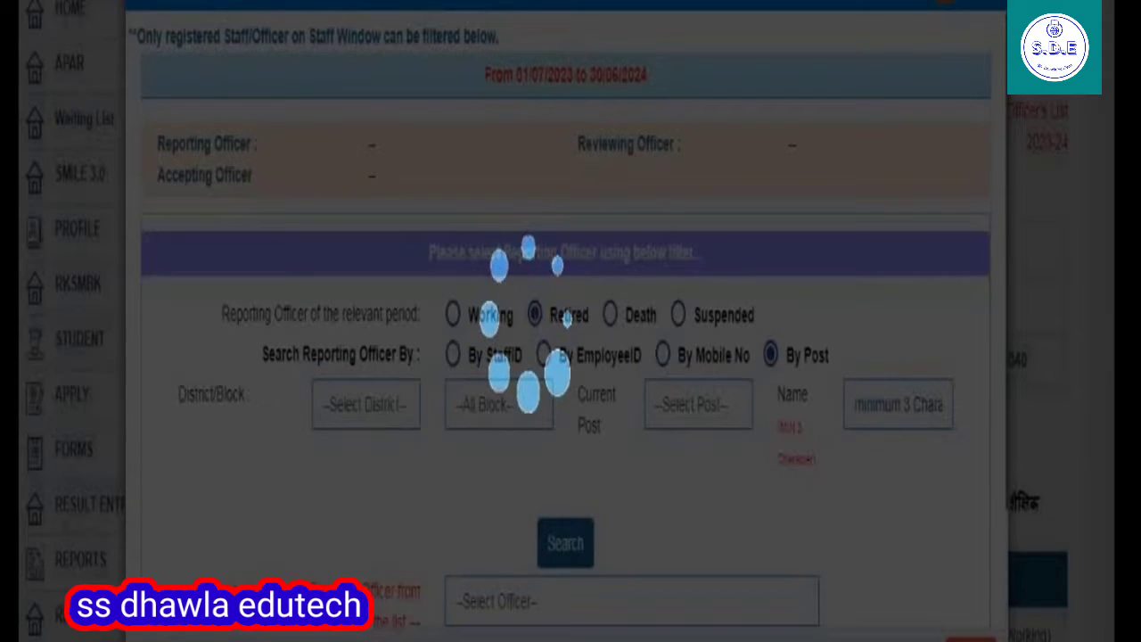
scroll(538, 317, "down", 3)
scroll(544, 330, "up", 2)
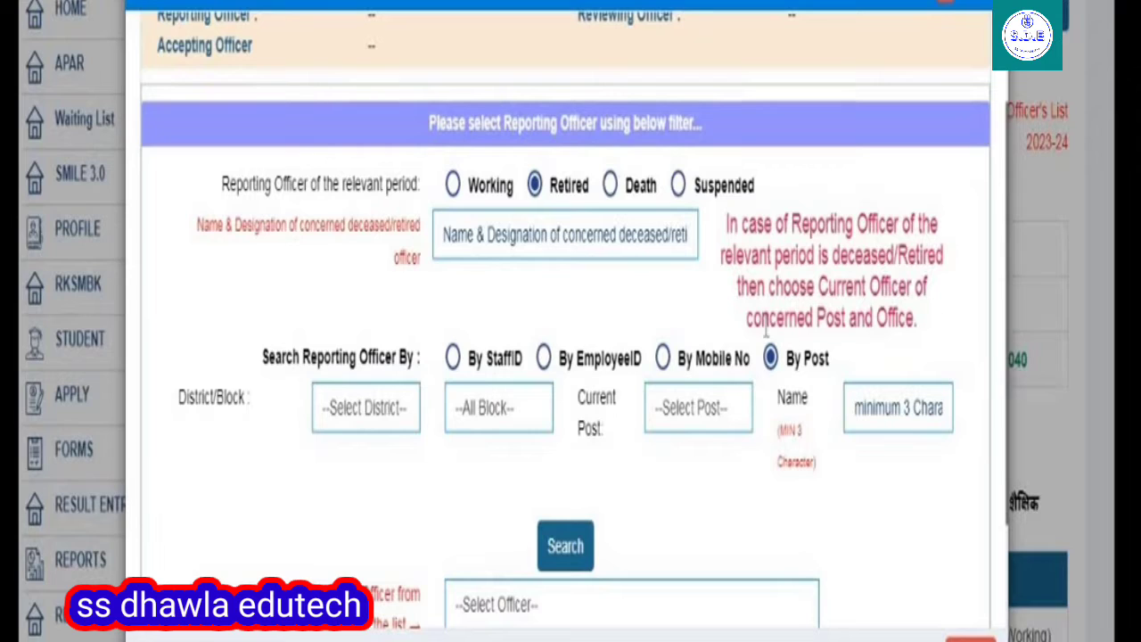
left_click(454, 187)
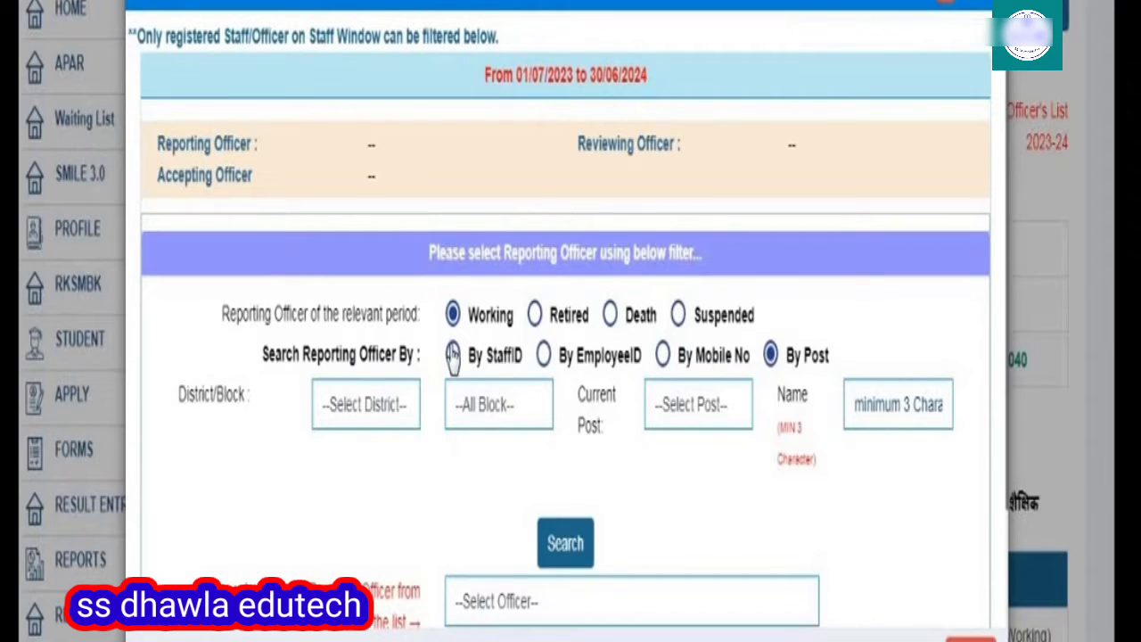
Find the reporting officer by mobile number, select the matching officer, and save them.
left_click(665, 359)
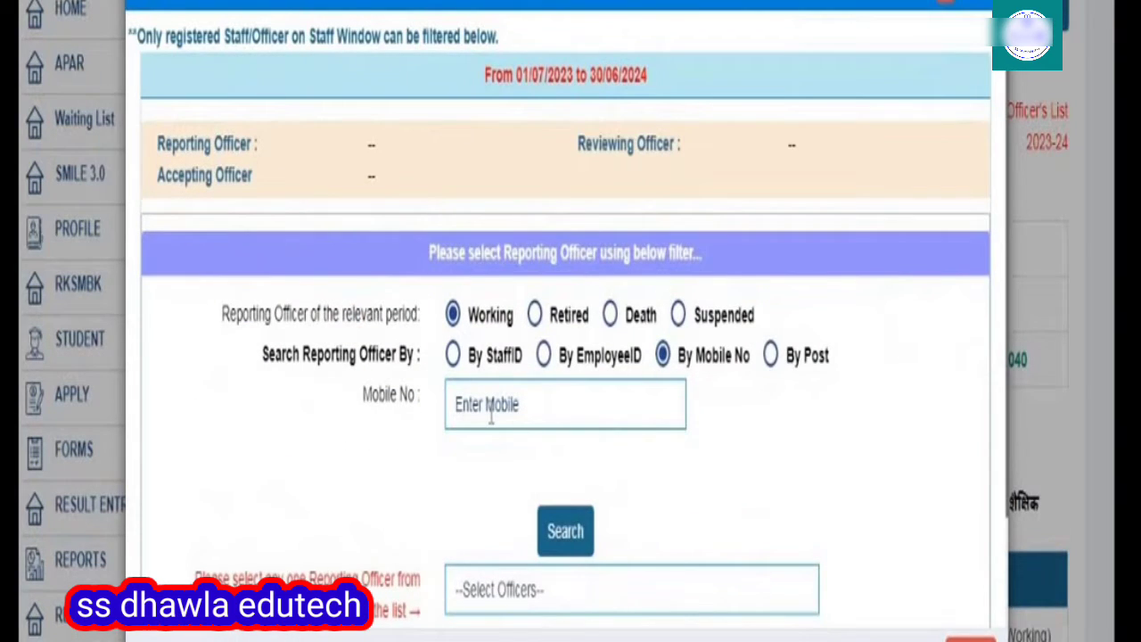
left_click(491, 419)
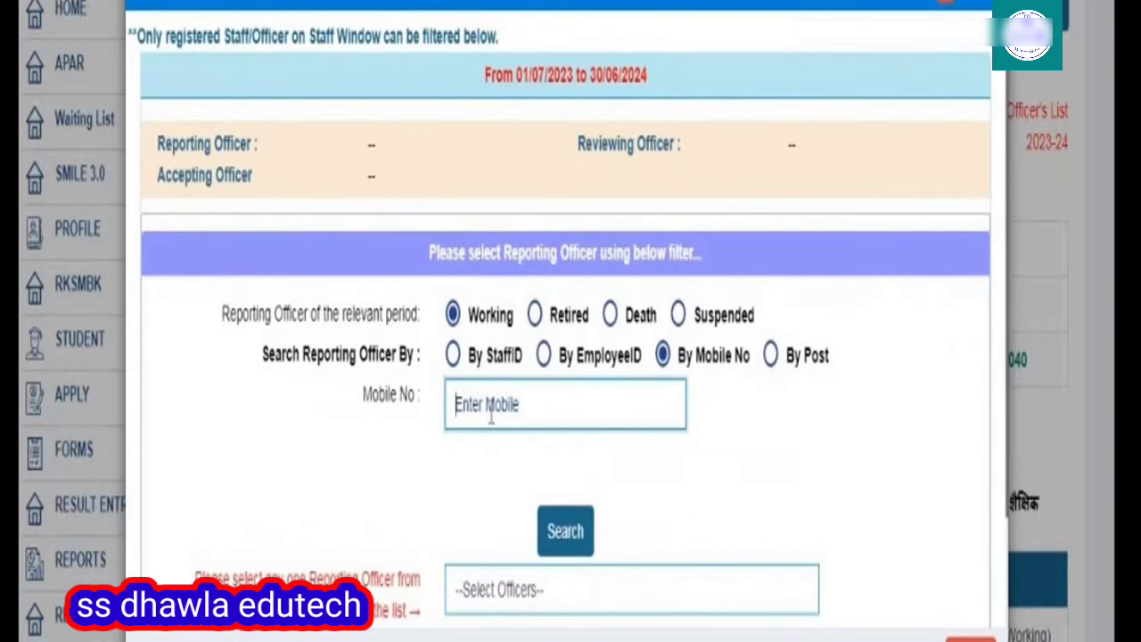
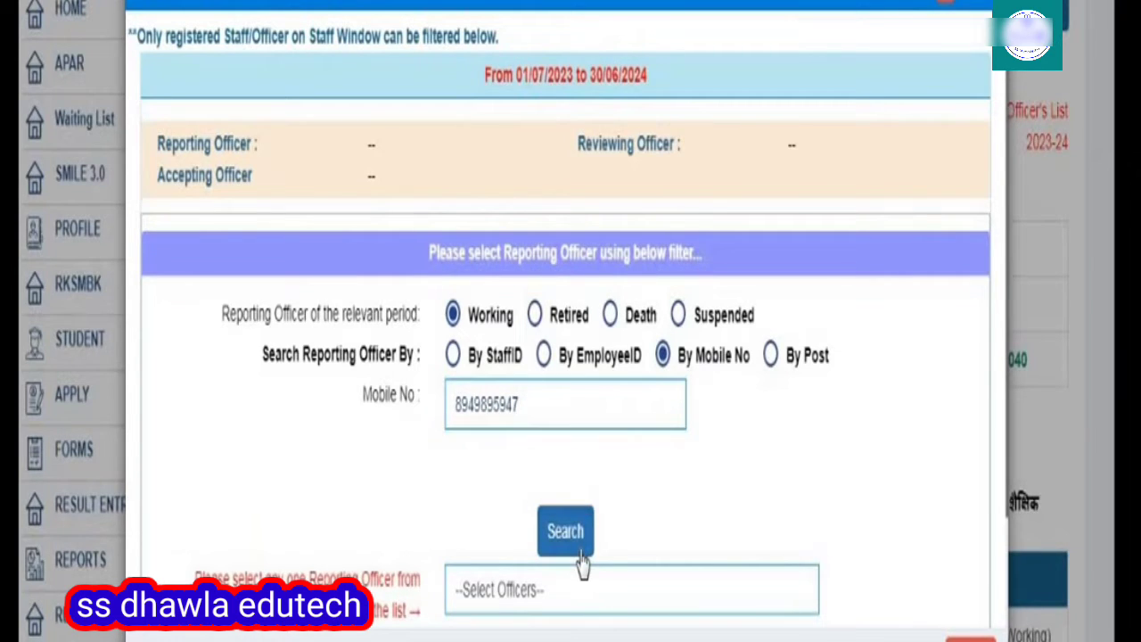
left_click(554, 526)
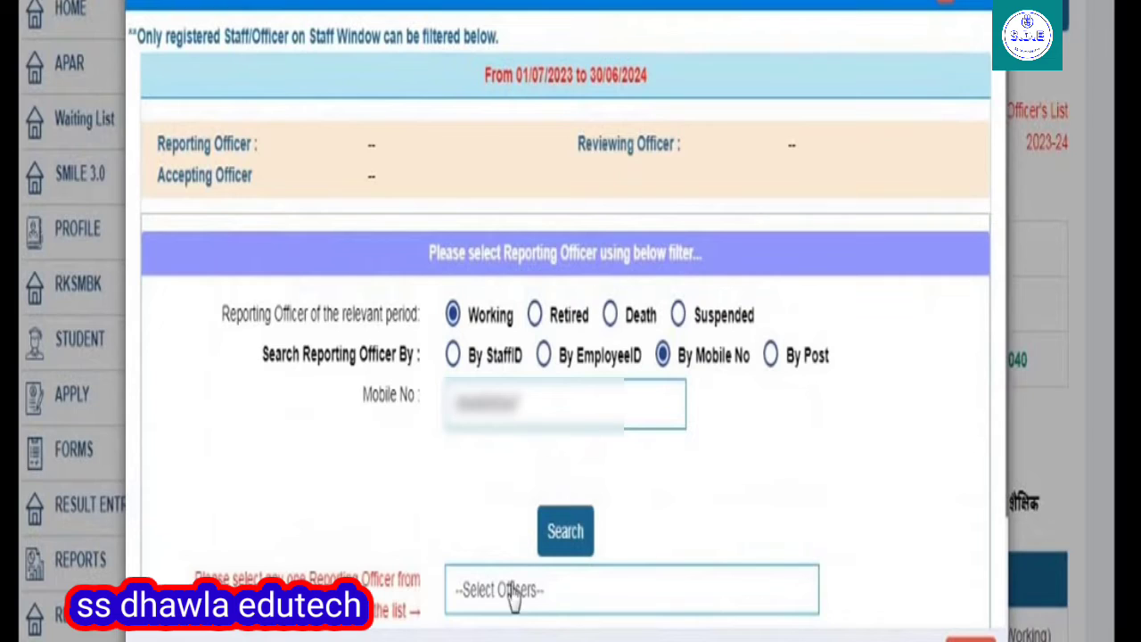
left_click(510, 590)
left_click(610, 627)
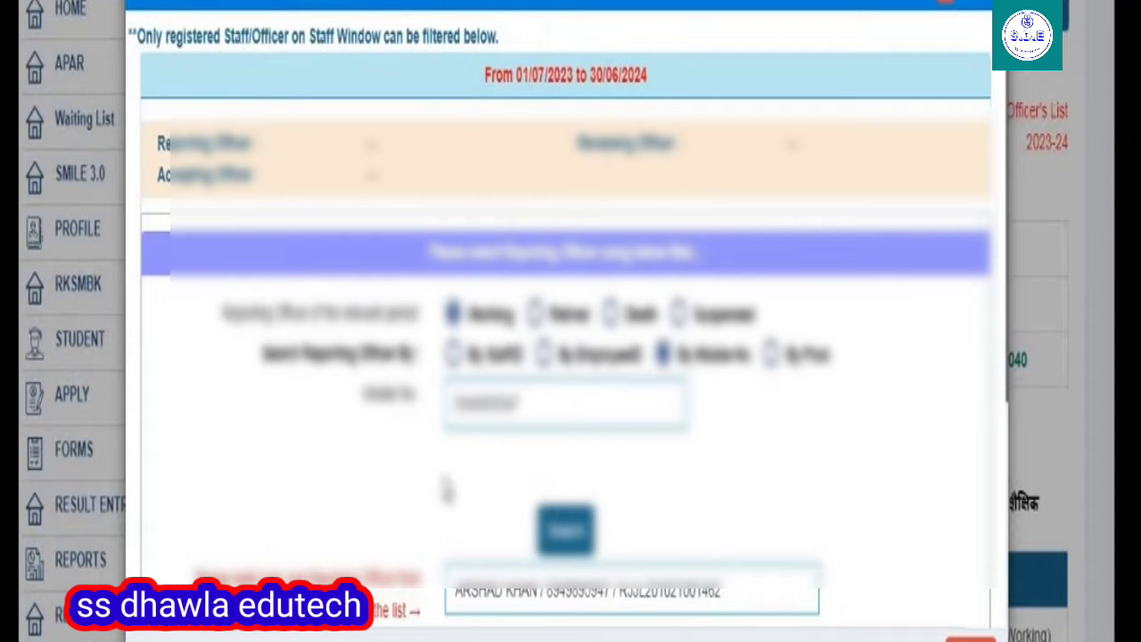
scroll(561, 374, "down", 4)
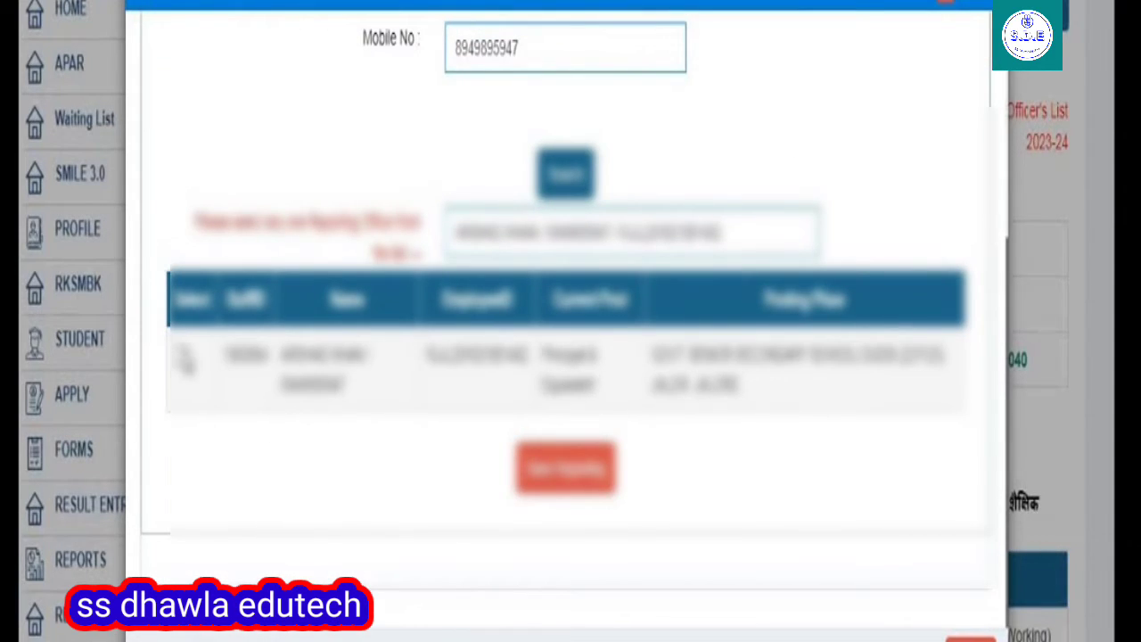
left_click(178, 355)
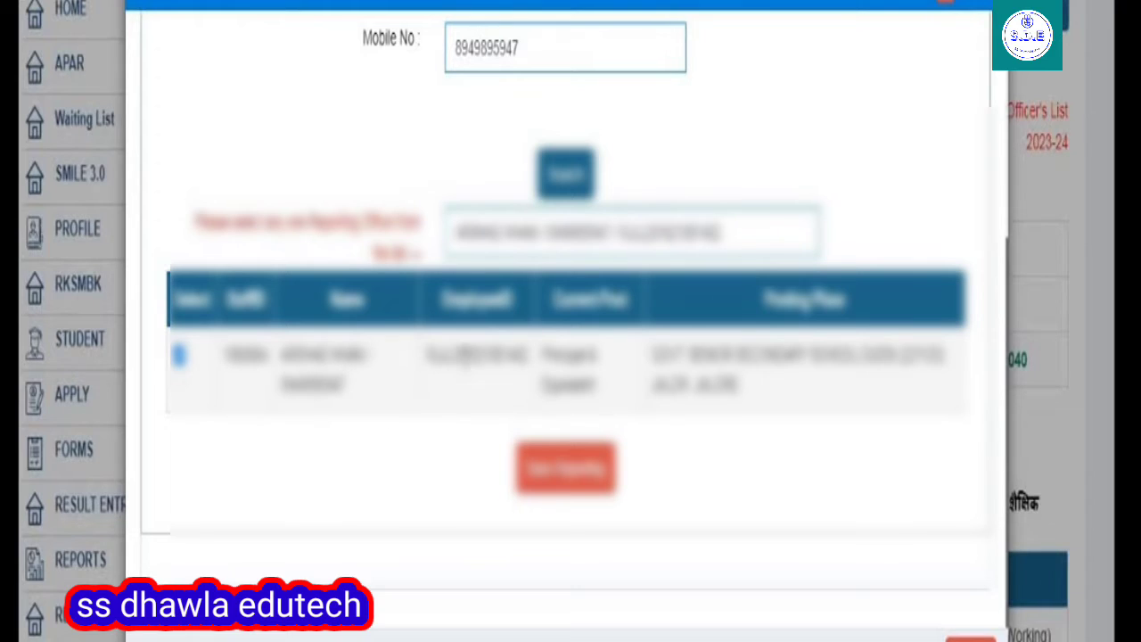
left_click(609, 475)
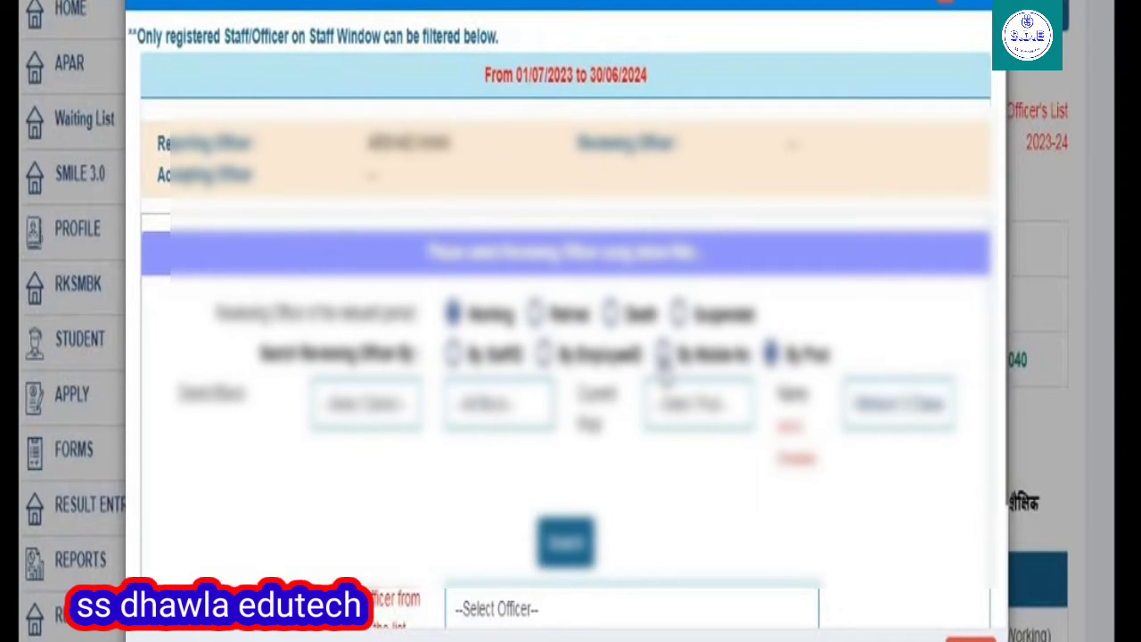
Find the reviewing officer by mobile number, tick the matching officer, and save them as reviewing officer.
left_click(664, 354)
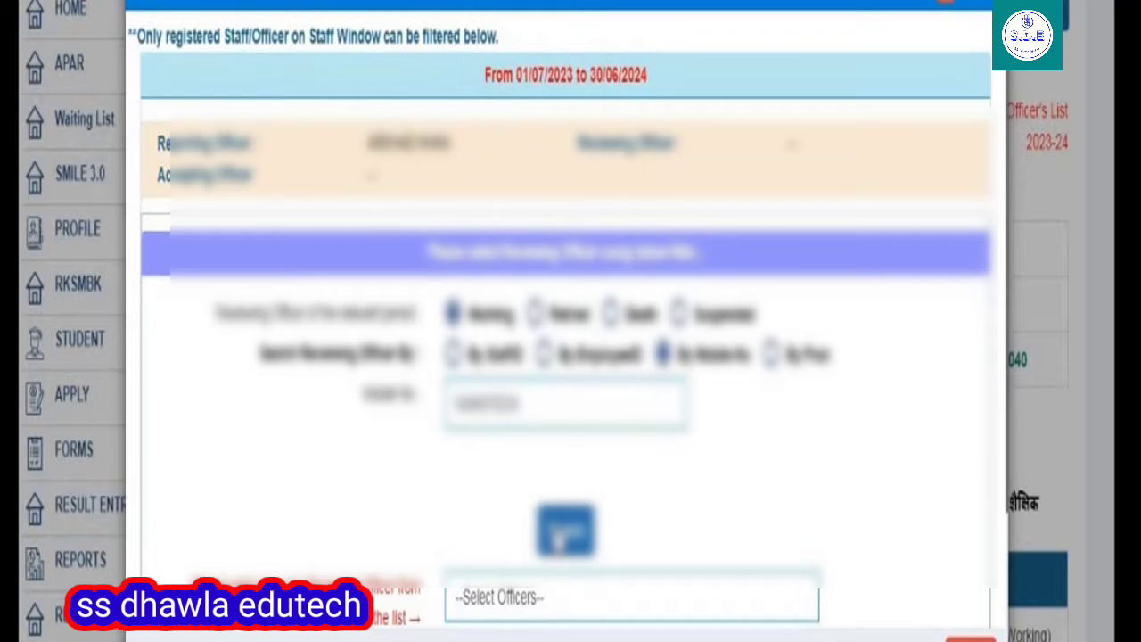
left_click(565, 532)
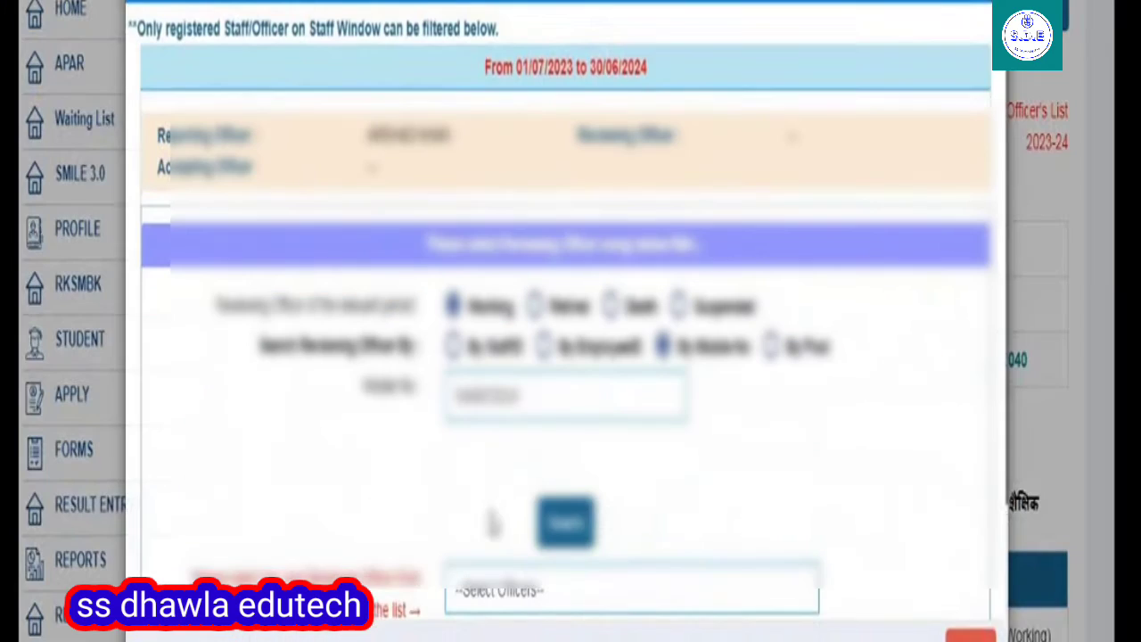
left_click(505, 593)
left_click(522, 638)
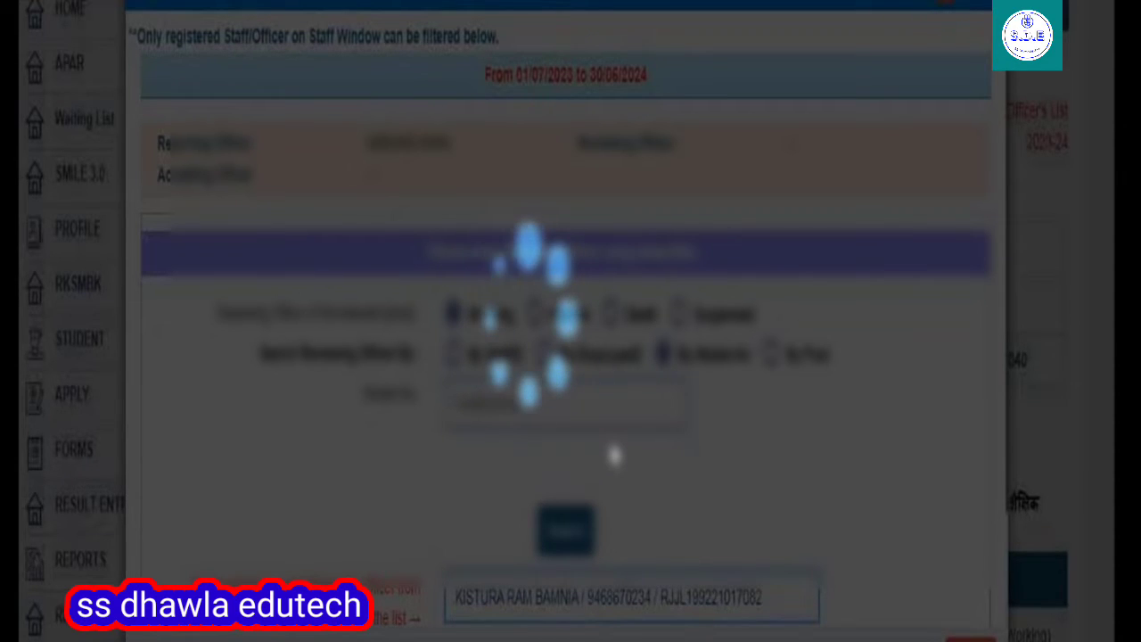
scroll(611, 454, "down", 5)
left_click(178, 326)
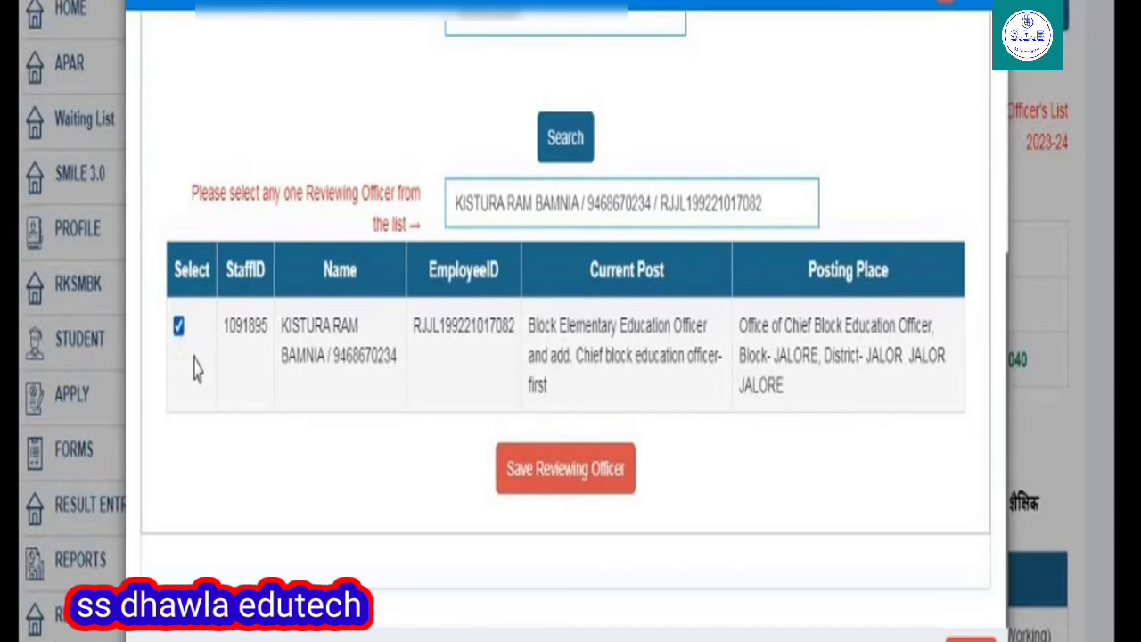
left_click(568, 477)
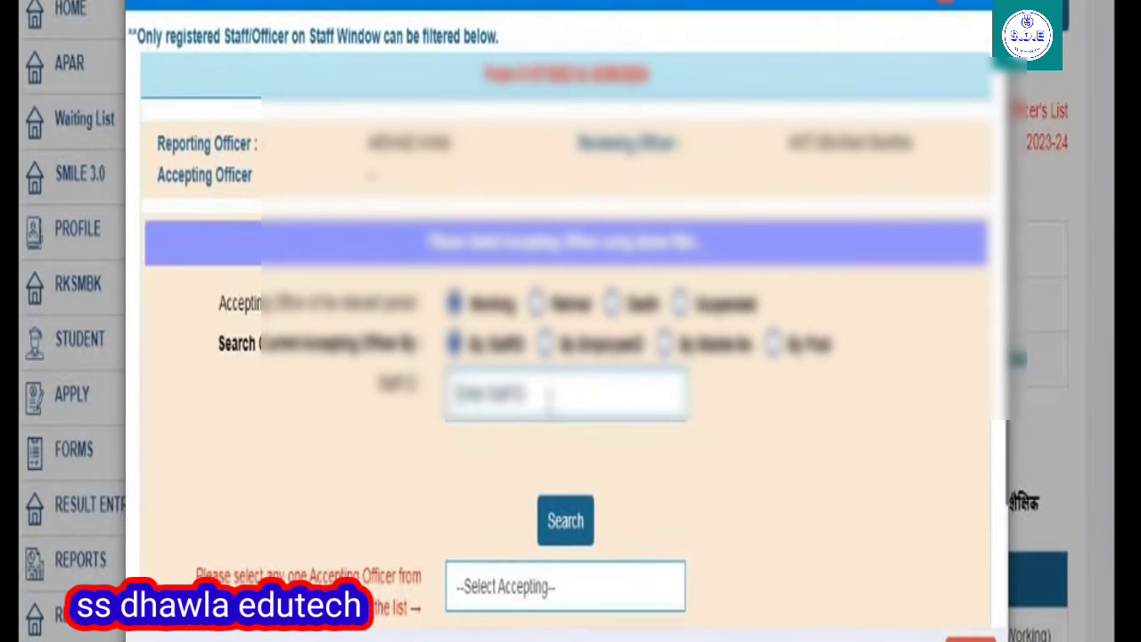
Look up the accepting officer by Staff ID, choose the match, and save them as accepting officer.
left_click(569, 524)
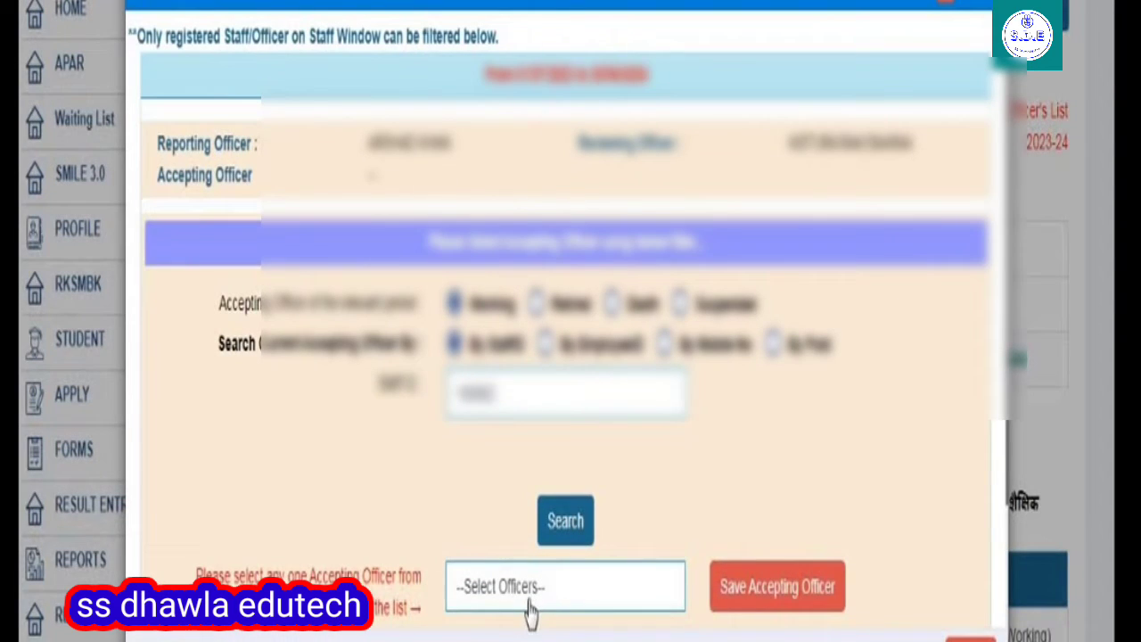
left_click(535, 588)
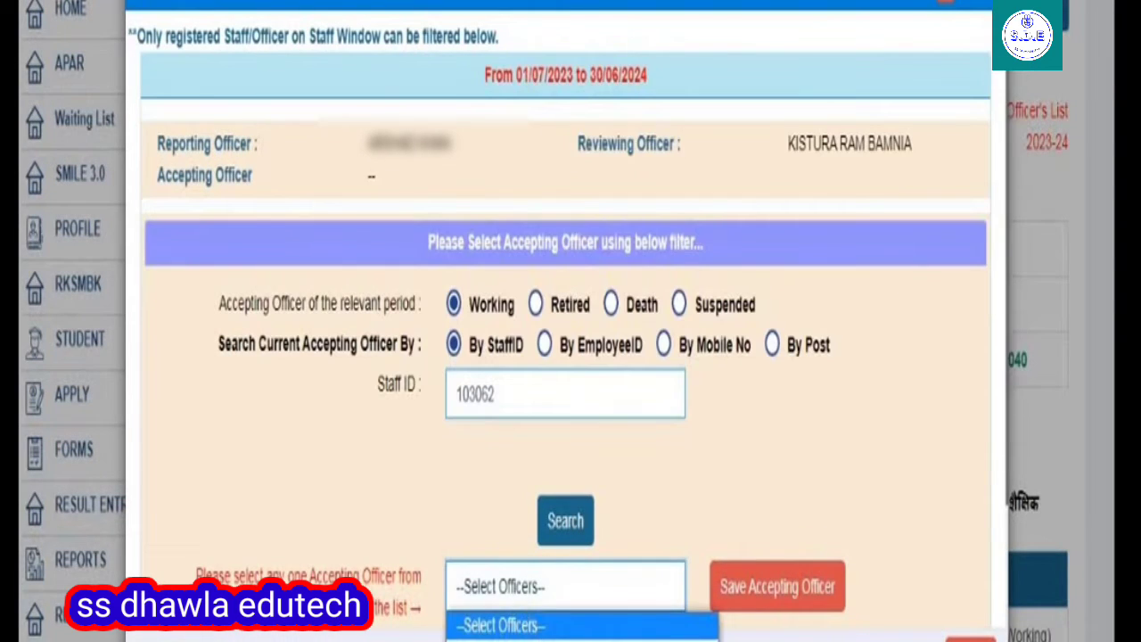
left_click(535, 639)
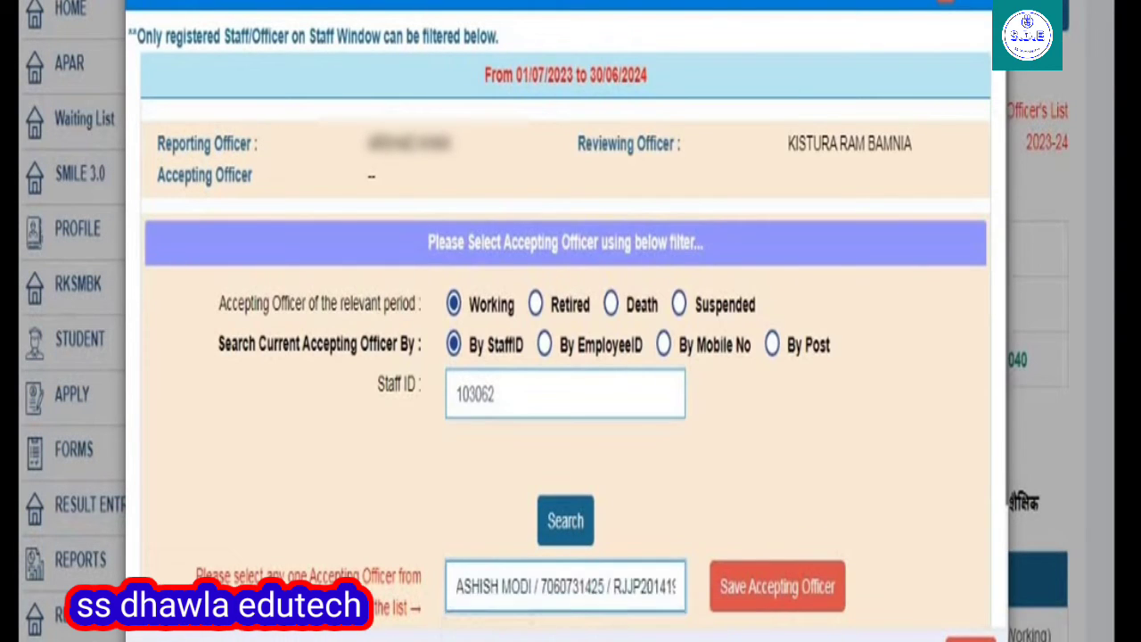
left_click(746, 595)
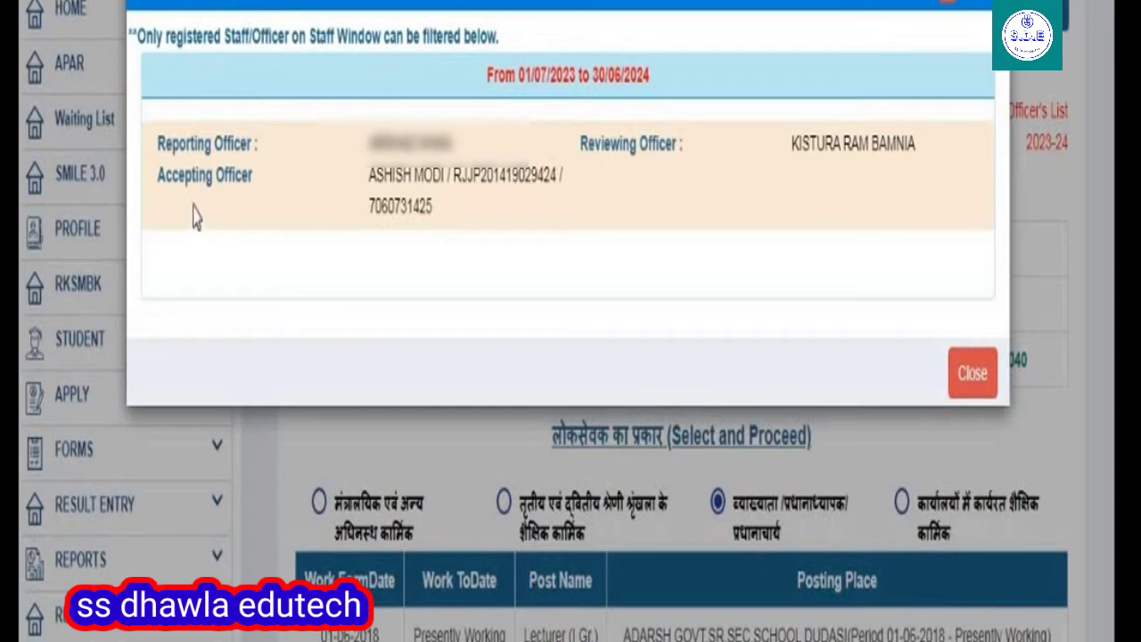
Close the officers window and scroll to the table of reporting, reviewing and accepting officers.
left_click(972, 375)
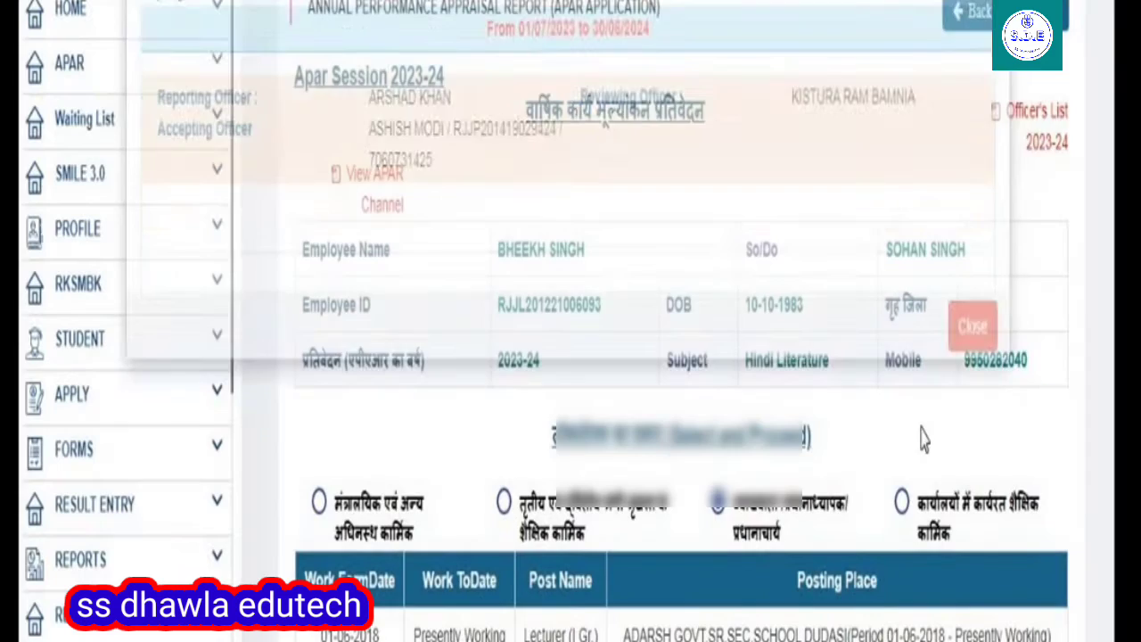
scroll(829, 441, "down", 5)
scroll(829, 441, "down", 3)
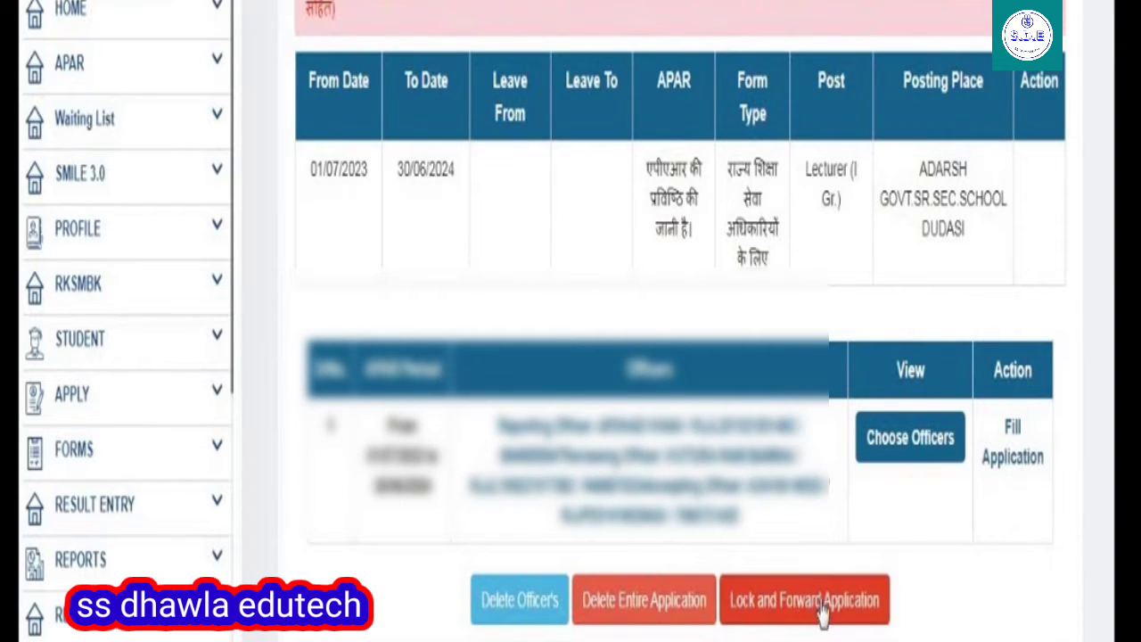
Open the 2023-24 APAR application form and scroll down to the Step 1 performance table.
left_click(1001, 475)
scroll(772, 494, "down", 3)
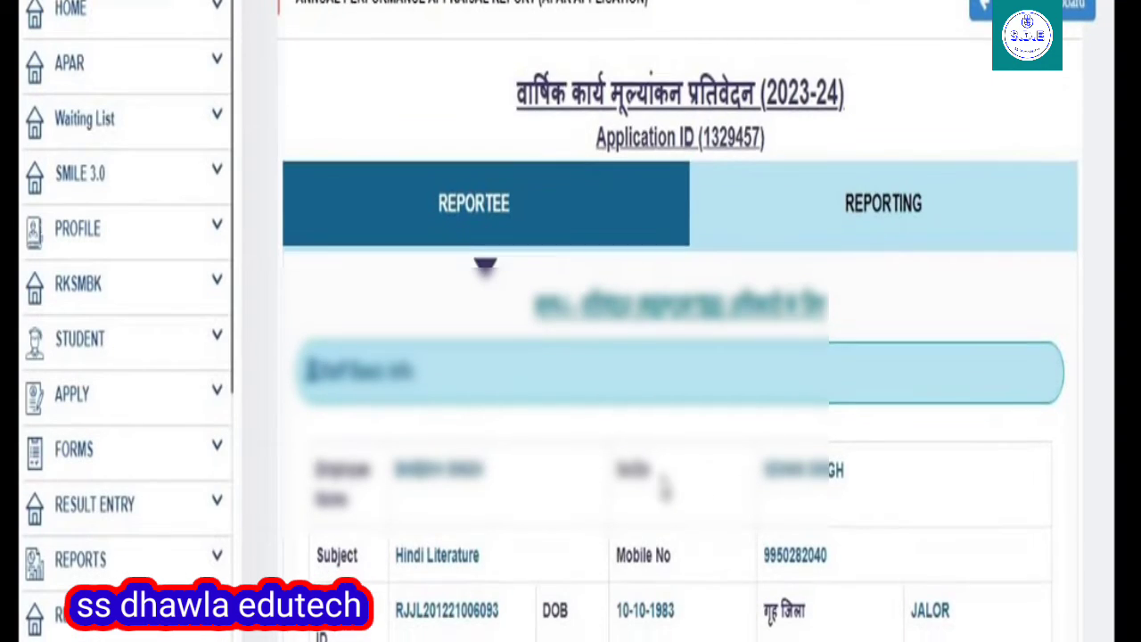
scroll(616, 385, "down", 3)
scroll(616, 384, "down", 3)
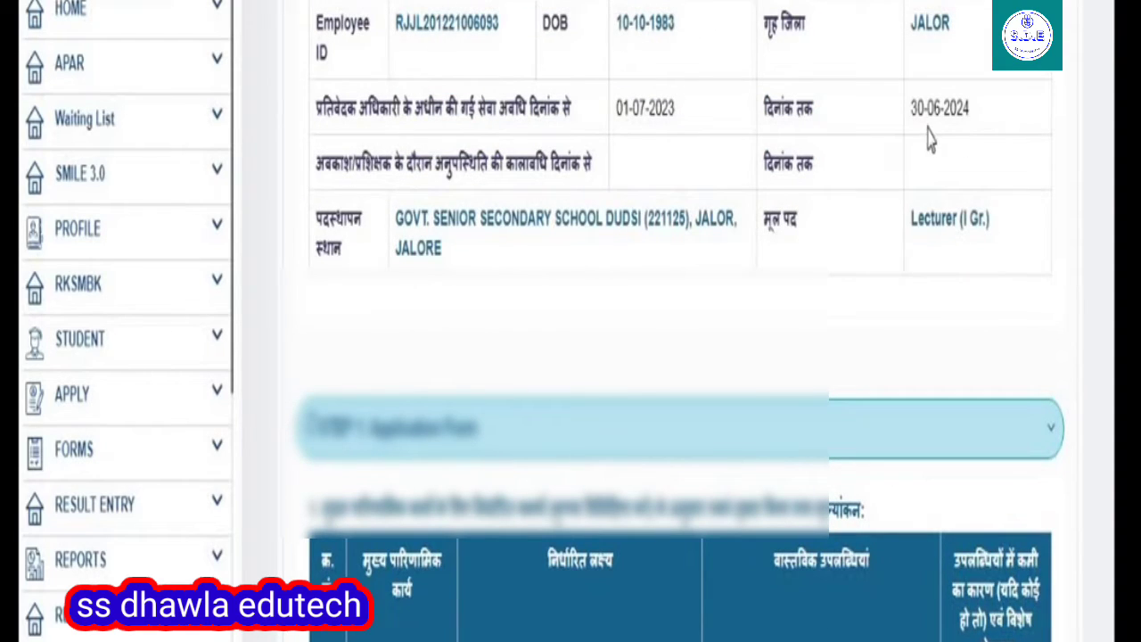
scroll(753, 268, "down", 3)
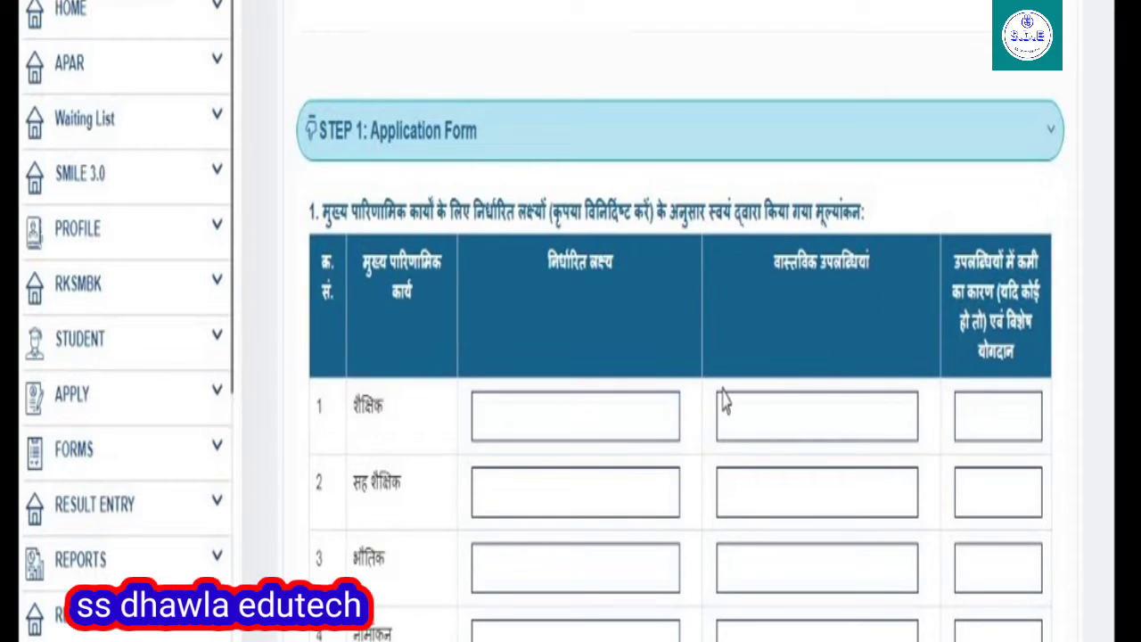
scroll(593, 435, "down", 5)
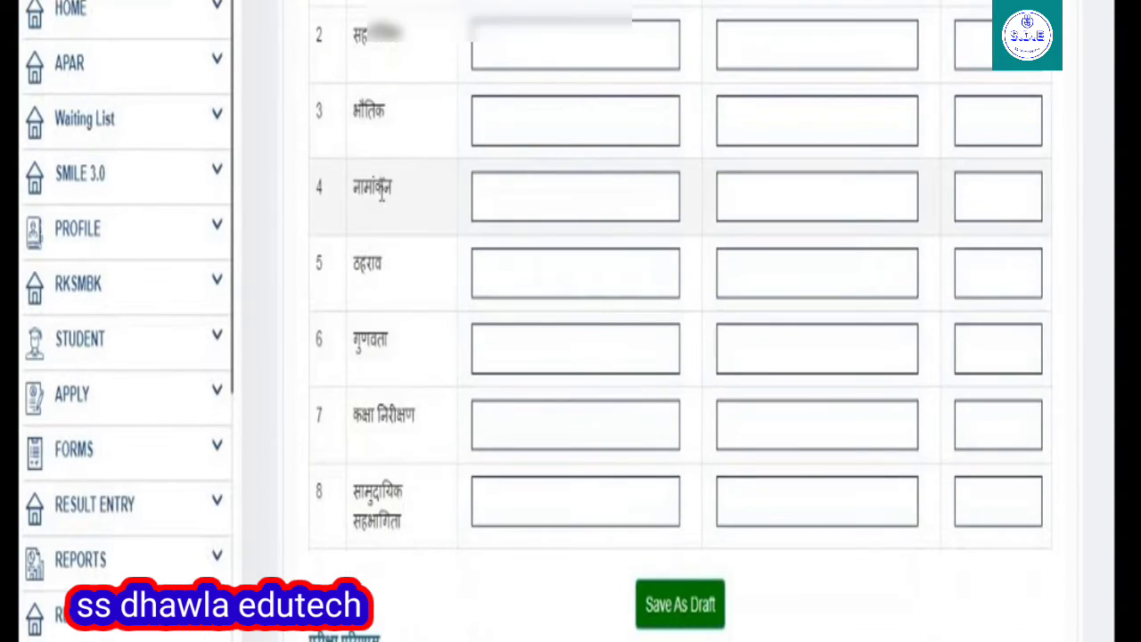
scroll(660, 610, "down", 2)
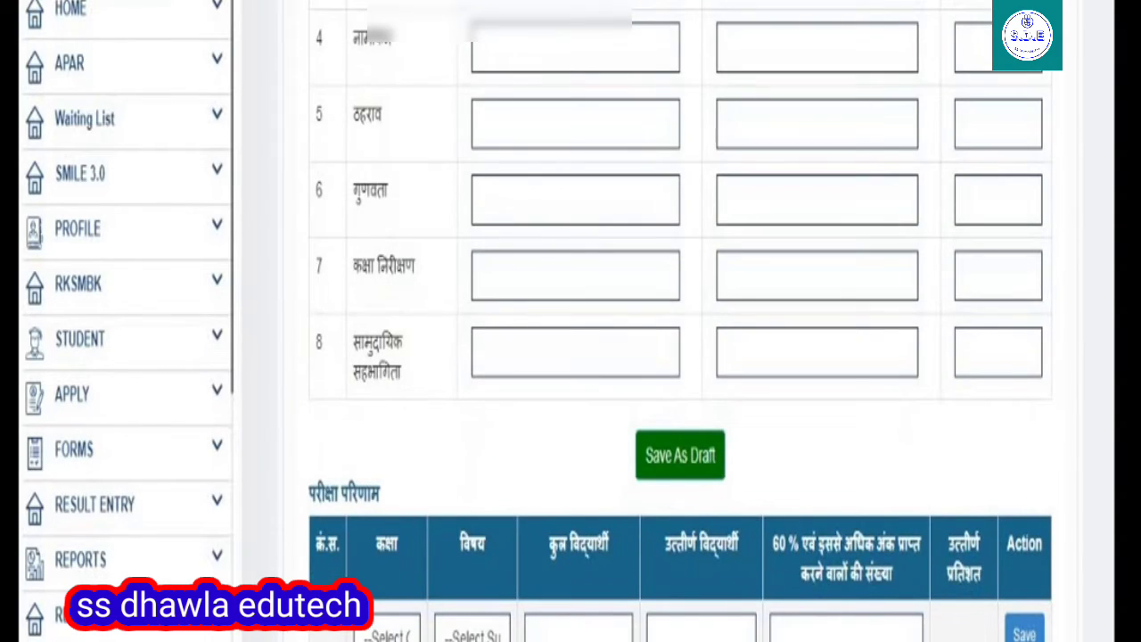
Begin an exam result row for class 12, Hindi (Compulsary), moving to the total students field.
left_click(389, 634)
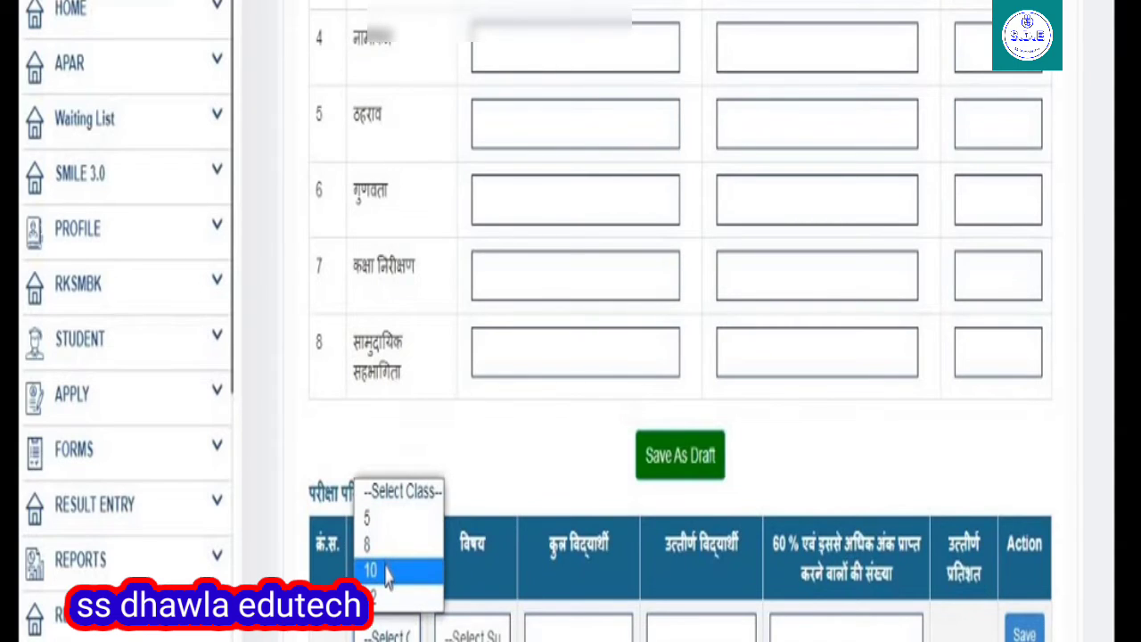
left_click(381, 594)
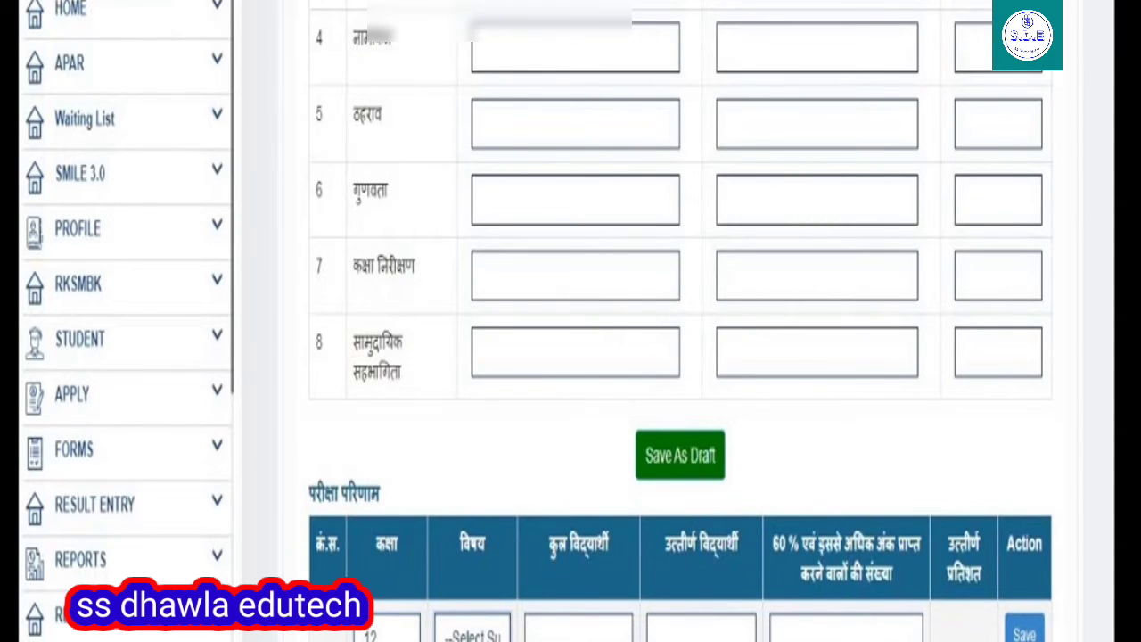
left_click(465, 633)
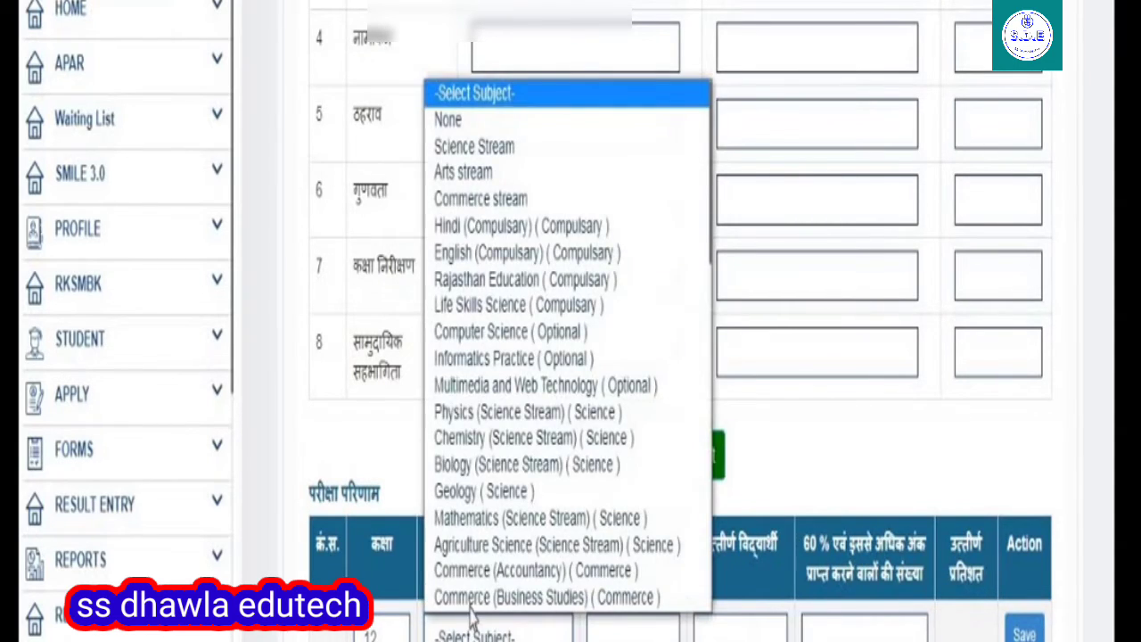
left_click(520, 227)
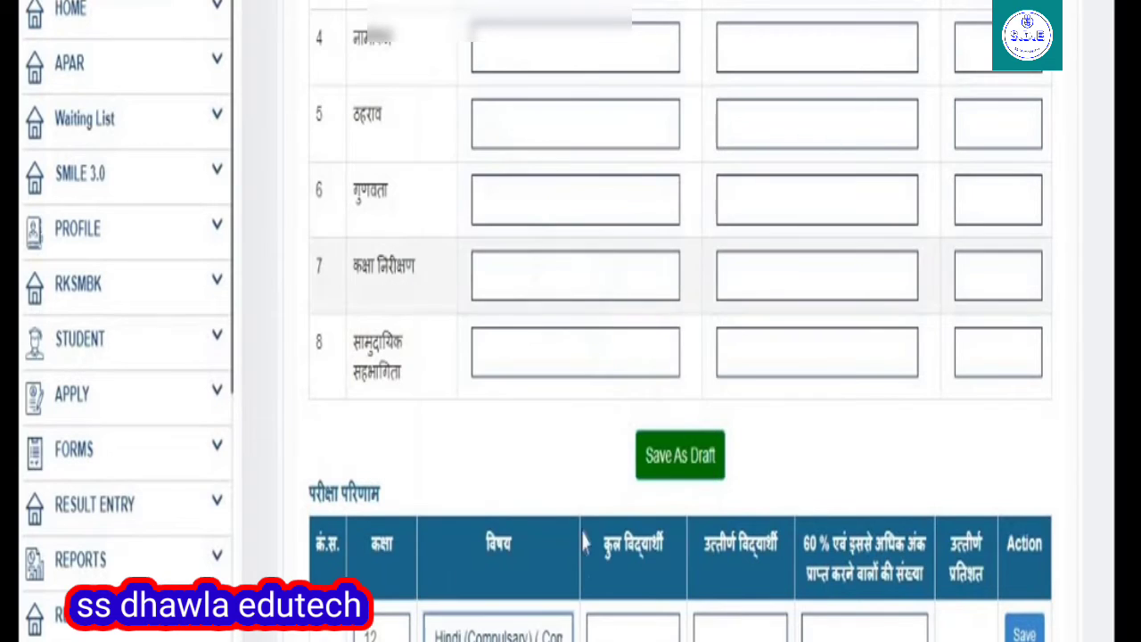
left_click(628, 638)
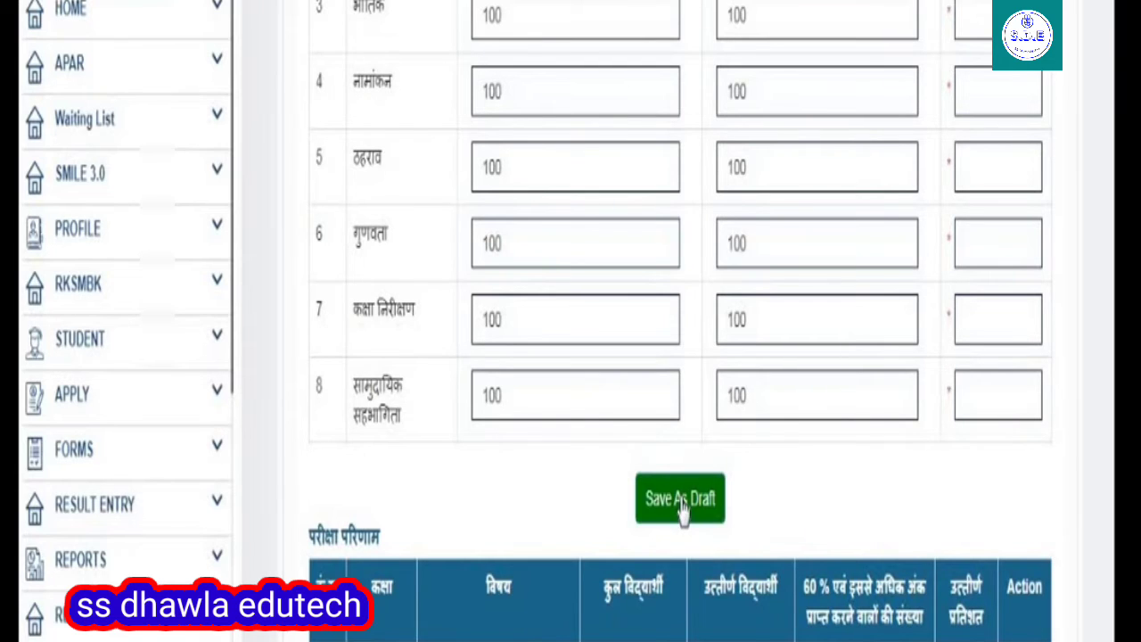
Save the Step 1 form as a draft with nil remarks.
left_click(680, 499)
scroll(718, 526, "down", 3)
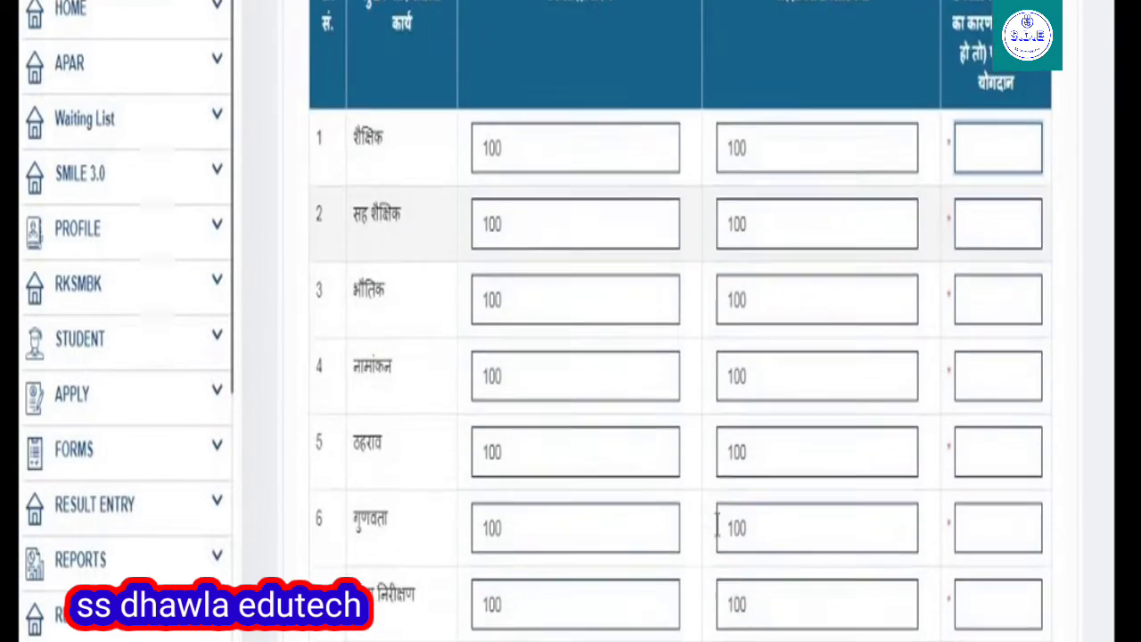
scroll(717, 526, "down", 3)
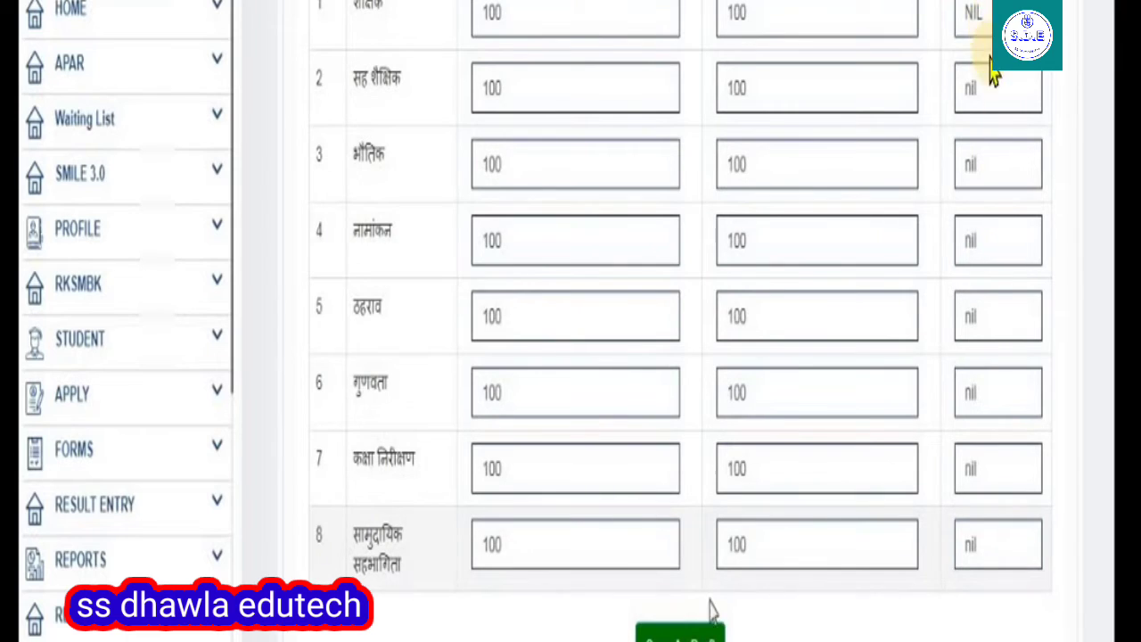
Save the class 12 Hindi result of 27 students, all 27 passing (100%).
left_click(682, 637)
scroll(713, 464, "up", 5)
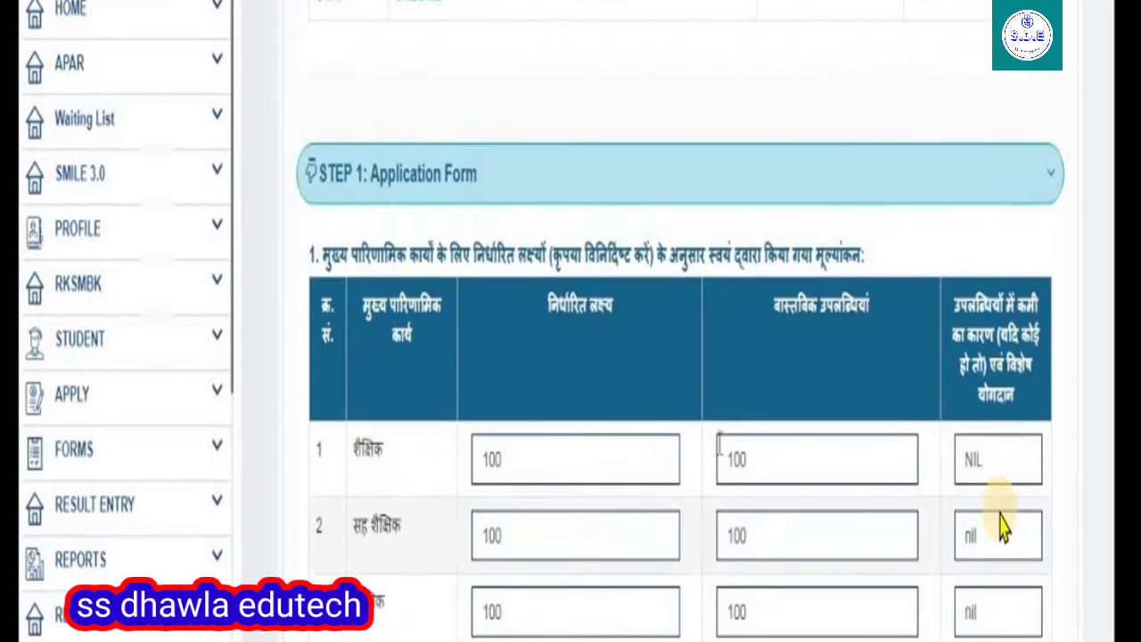
scroll(758, 401, "down", 5)
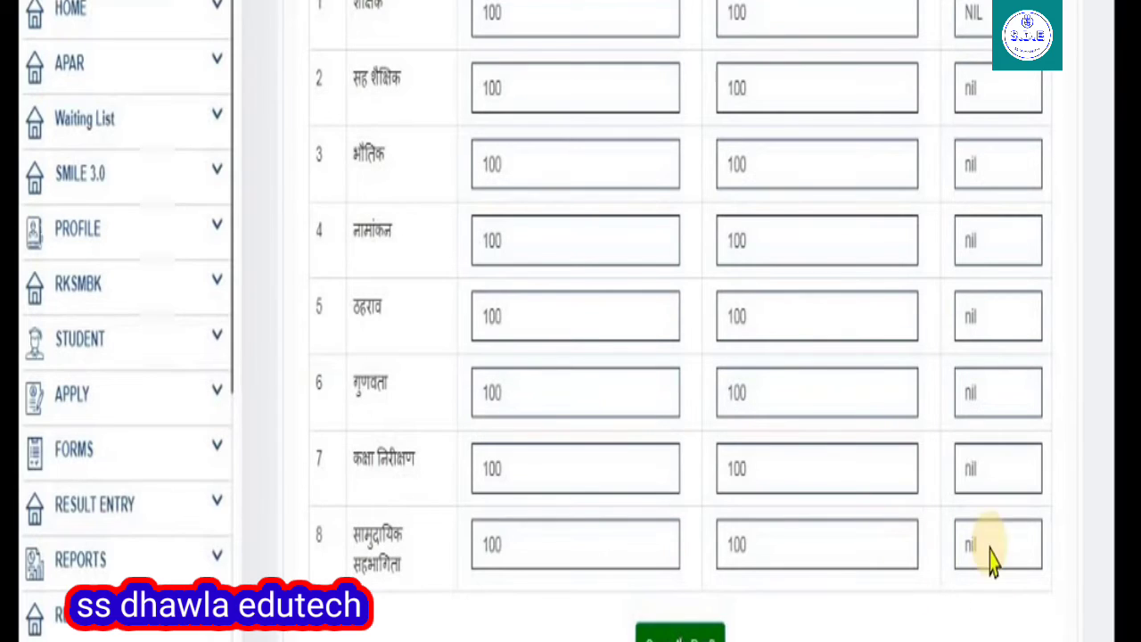
scroll(1016, 552, "down", 3)
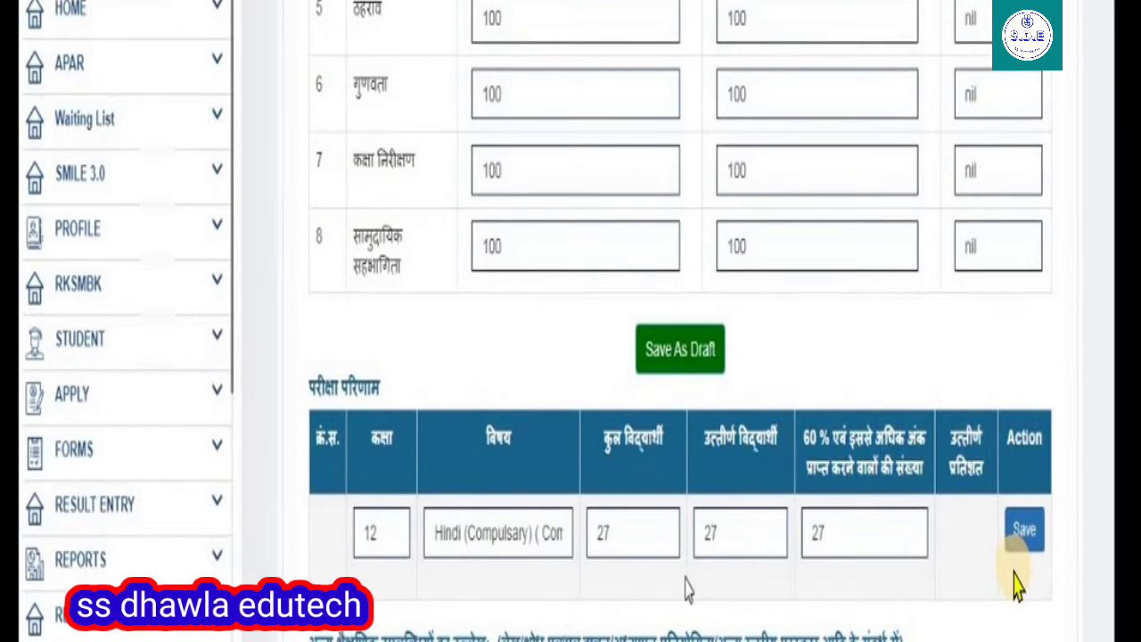
left_click(1022, 529)
left_click(401, 617)
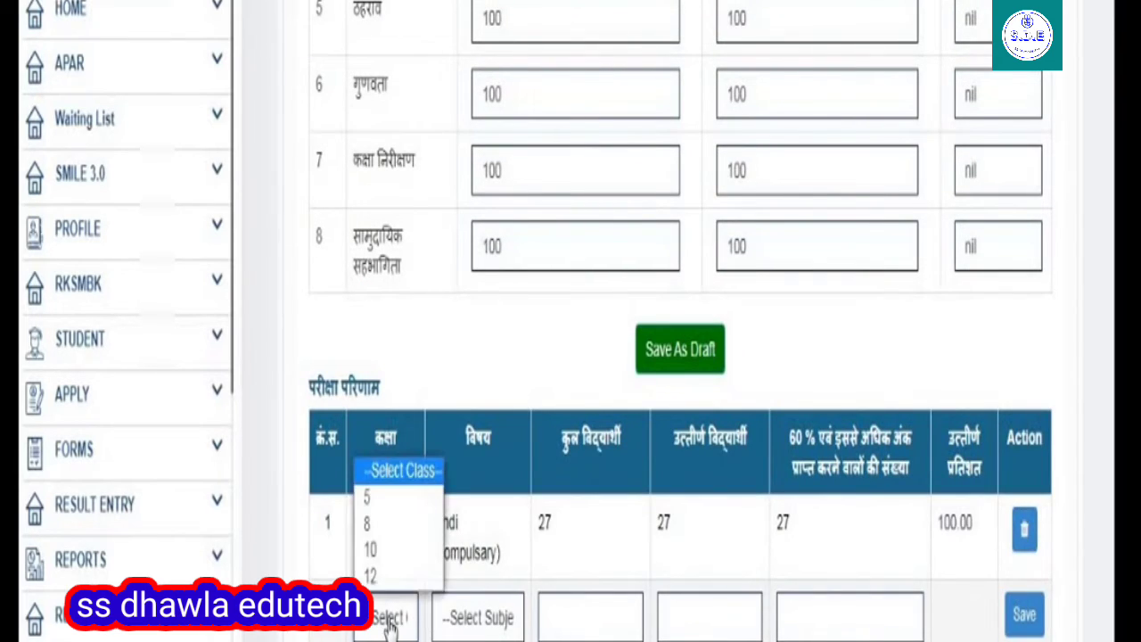